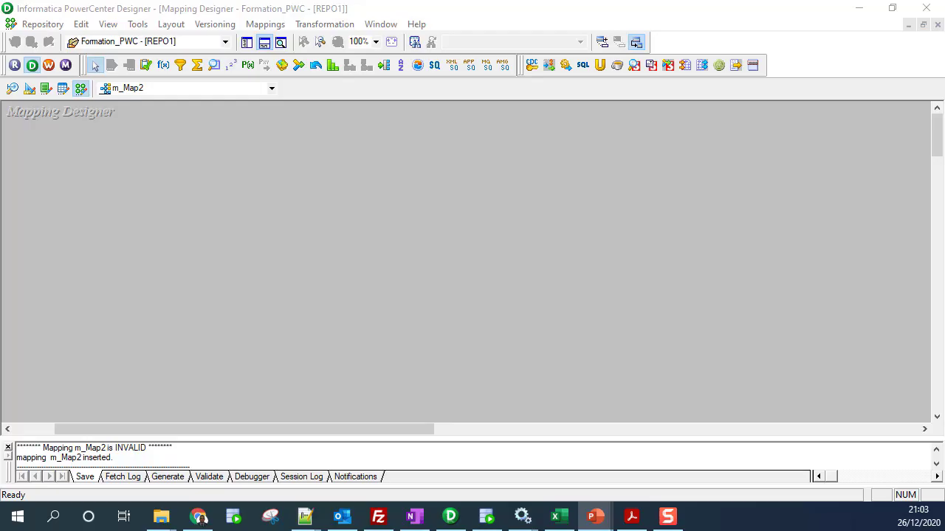
click(254, 252)
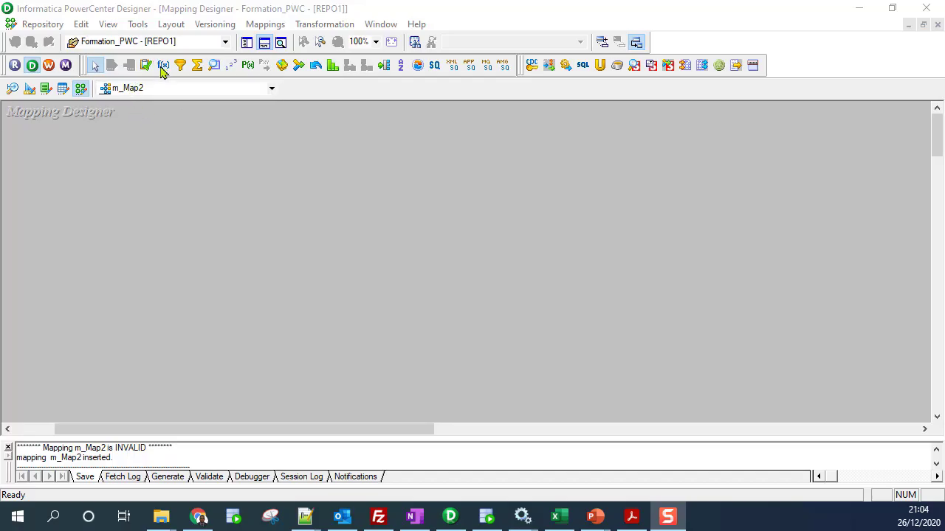
click(145, 147)
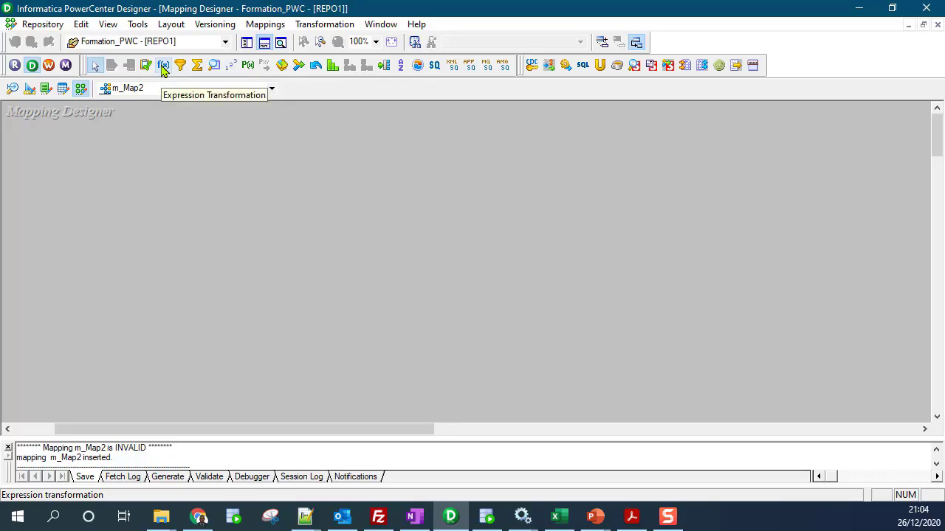
- Create an Expression transformation named EXP_FORMATION in the m_Map2 mapping
click(325, 25)
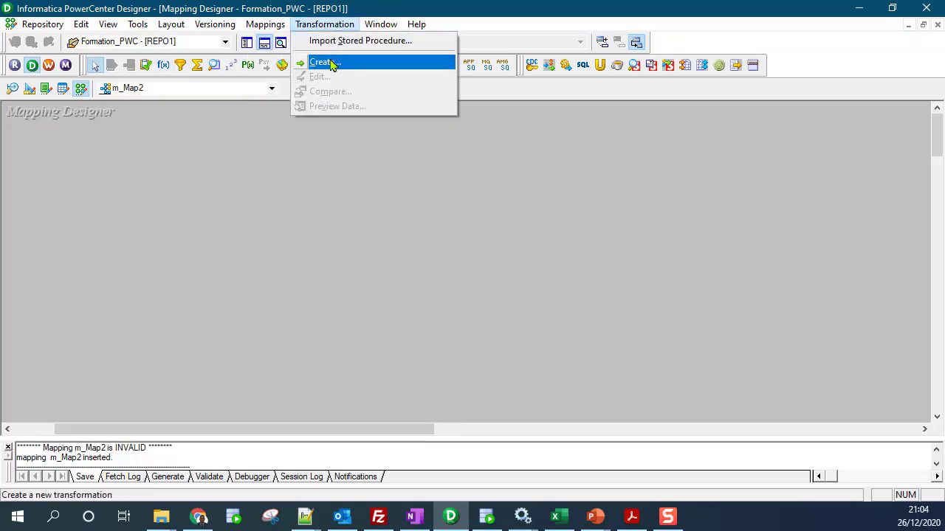
click(324, 62)
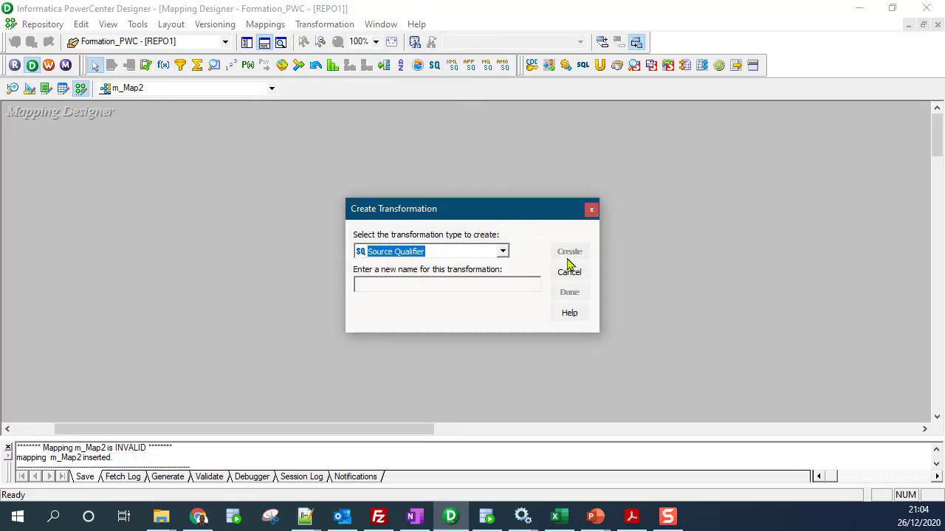
click(504, 253)
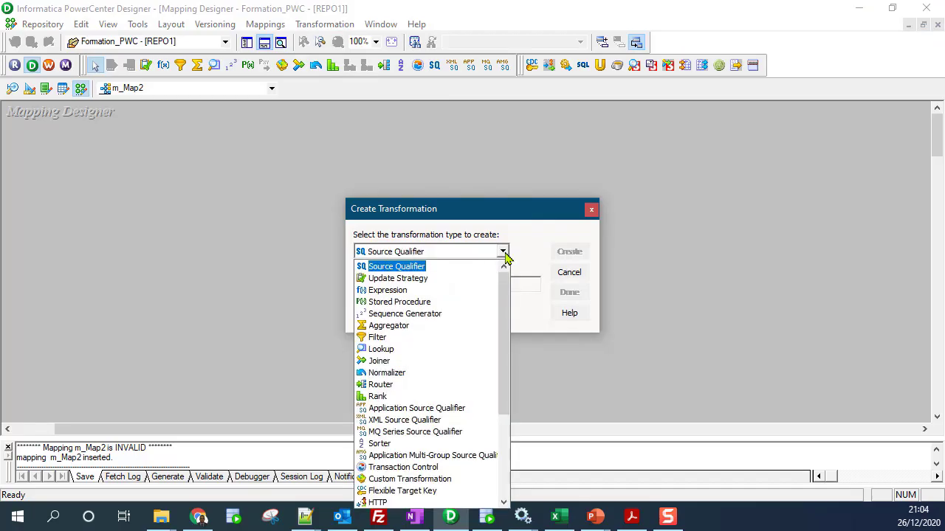
click(402, 292)
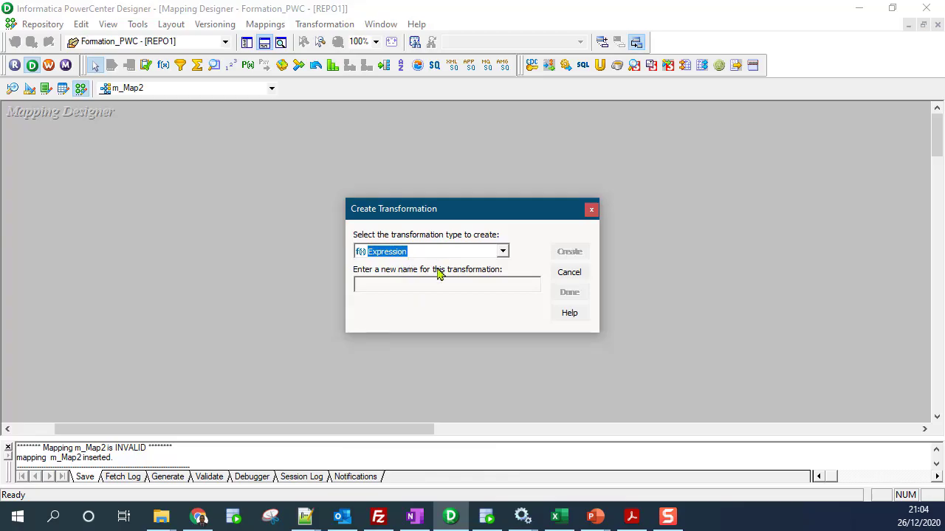
click(415, 283)
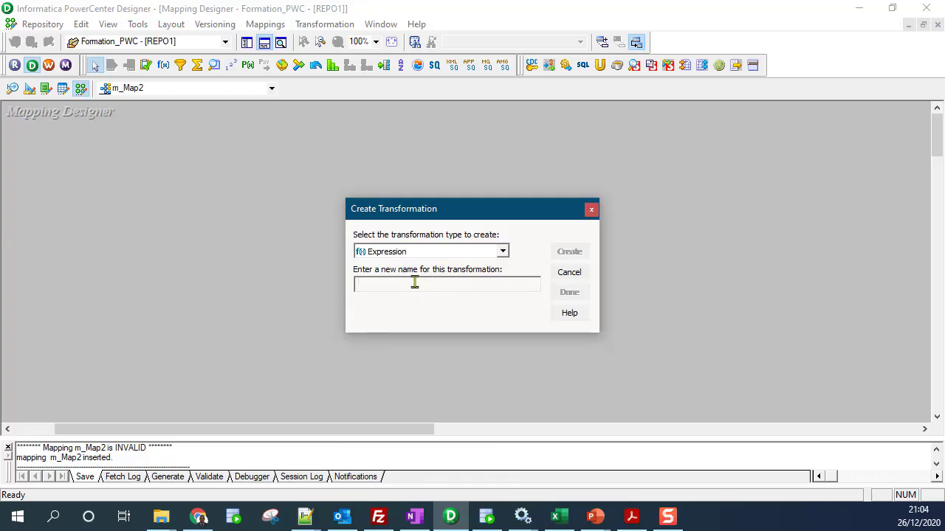
key(Caps_Lock)
text(EXP)
key(Caps_Lock)
text(_)
key(Caps_Lock)
text(FORMA)
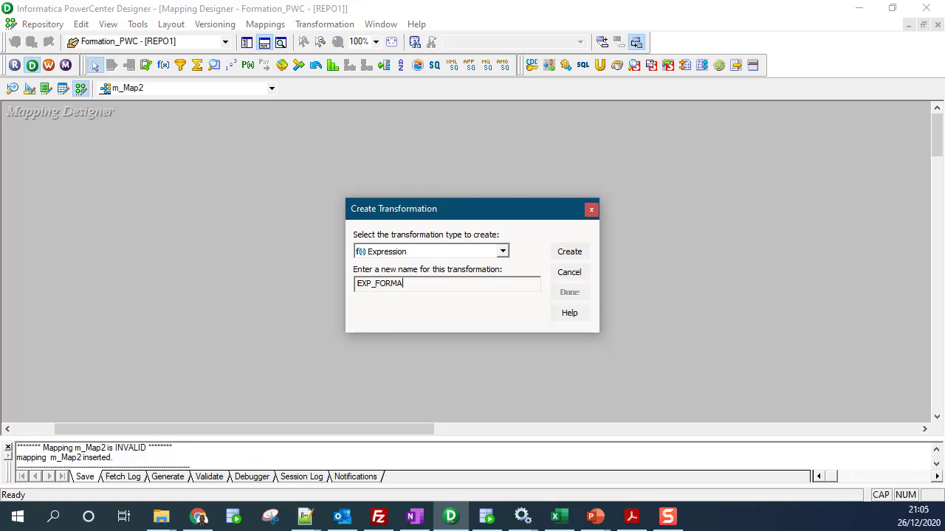
text(TION)
key(Caps_Lock)
click(574, 253)
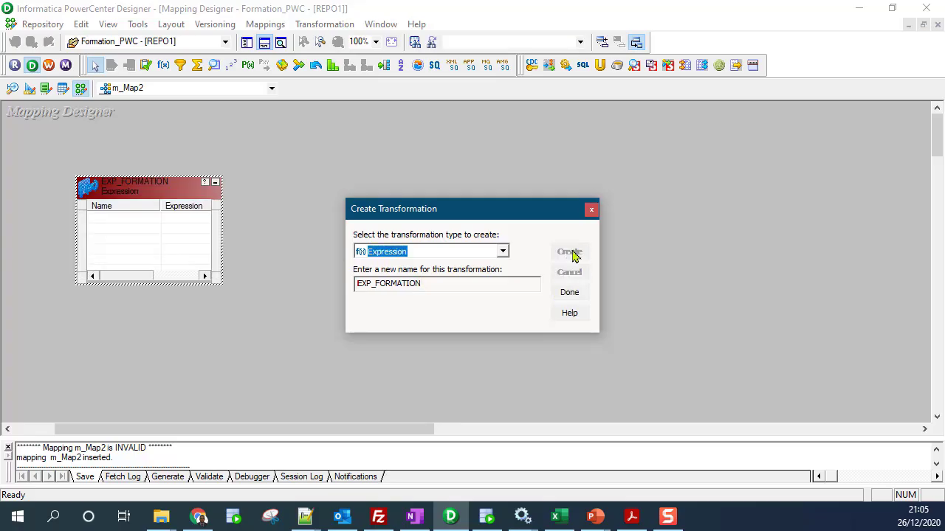
click(591, 210)
- Reposition the EXP_FORMATION transformation near the upper middle of the mapping canvas
drag(157, 191, 488, 146)
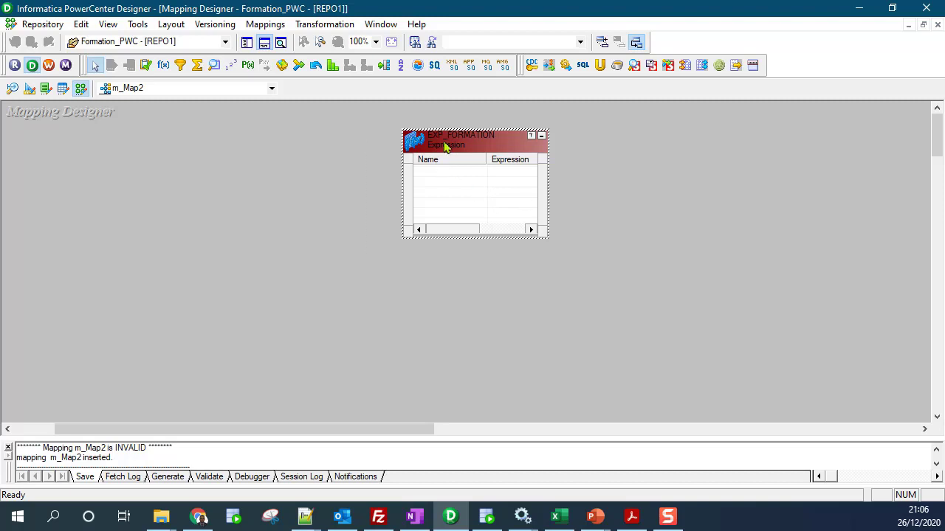
drag(445, 146, 216, 157)
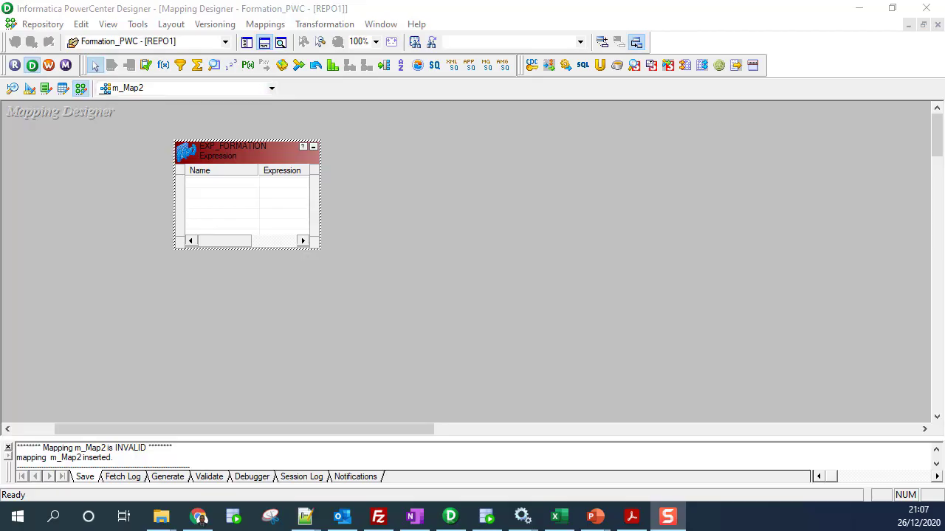
drag(238, 156, 487, 148)
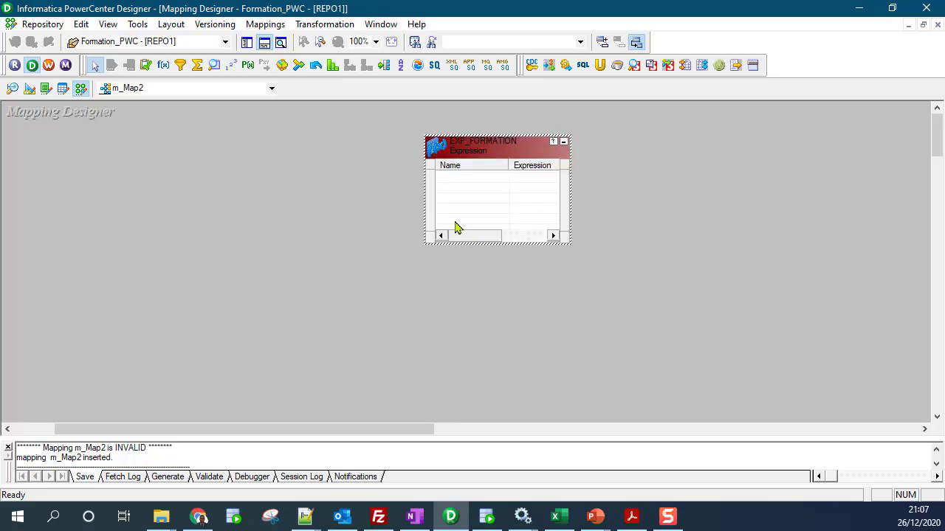
- Open the EXP_FORMATION transformation for editing and add a first port to it
right_click(488, 151)
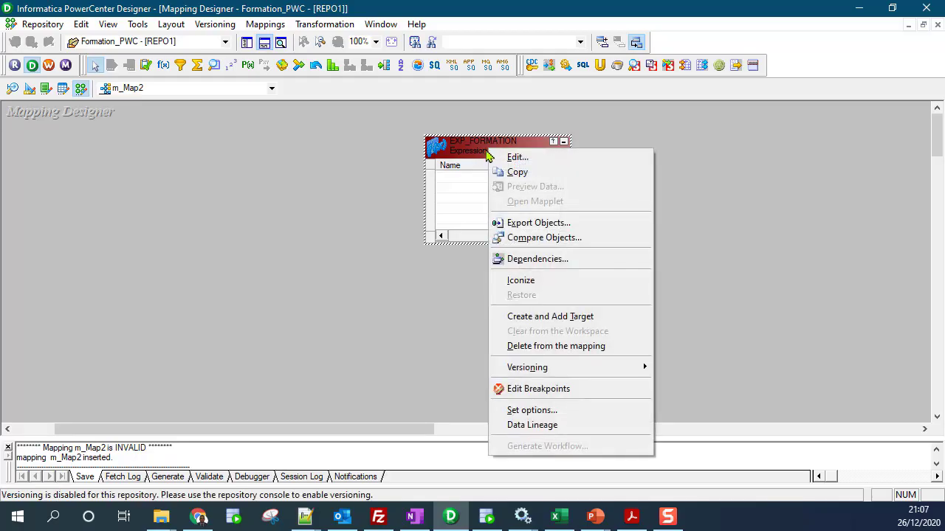
click(515, 158)
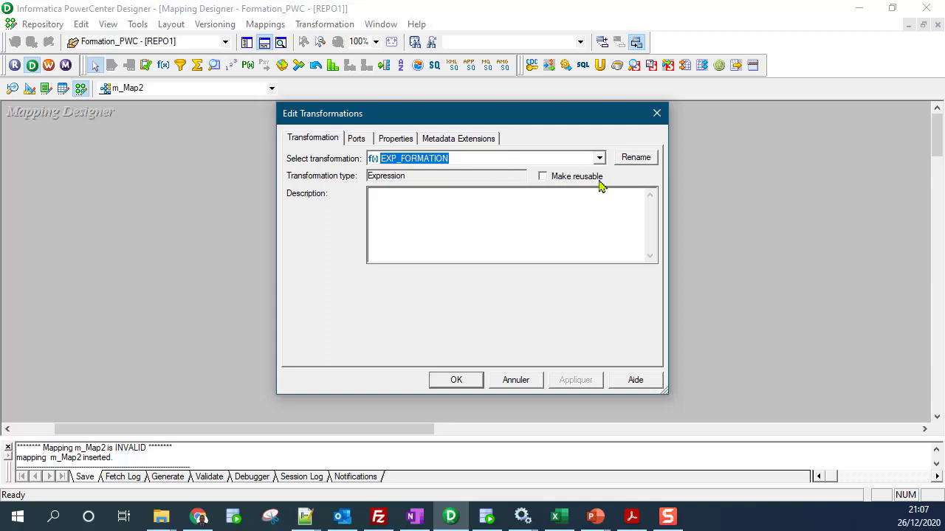
click(358, 140)
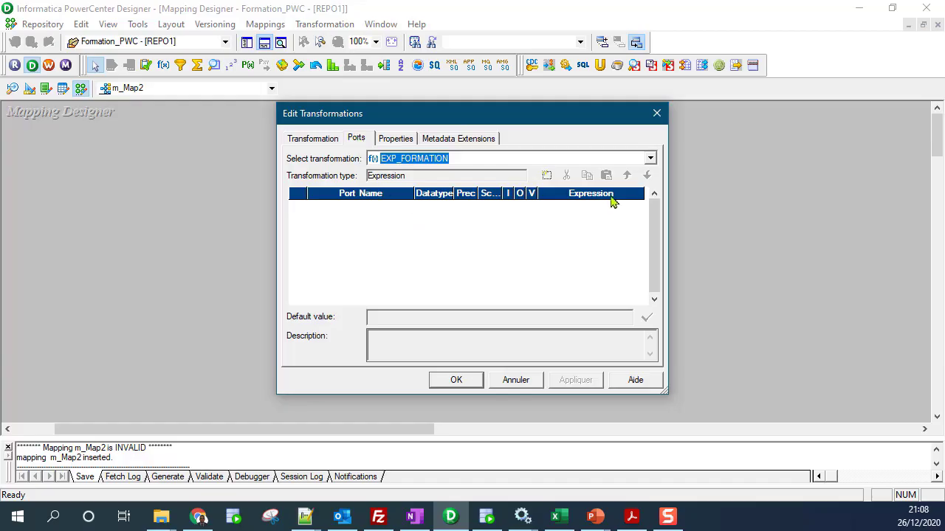
click(548, 176)
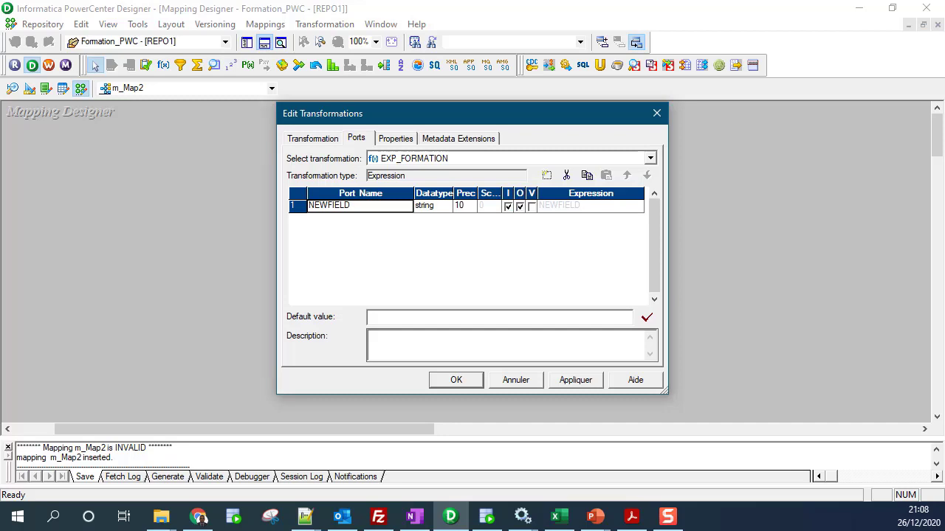
key(alt+Tab)
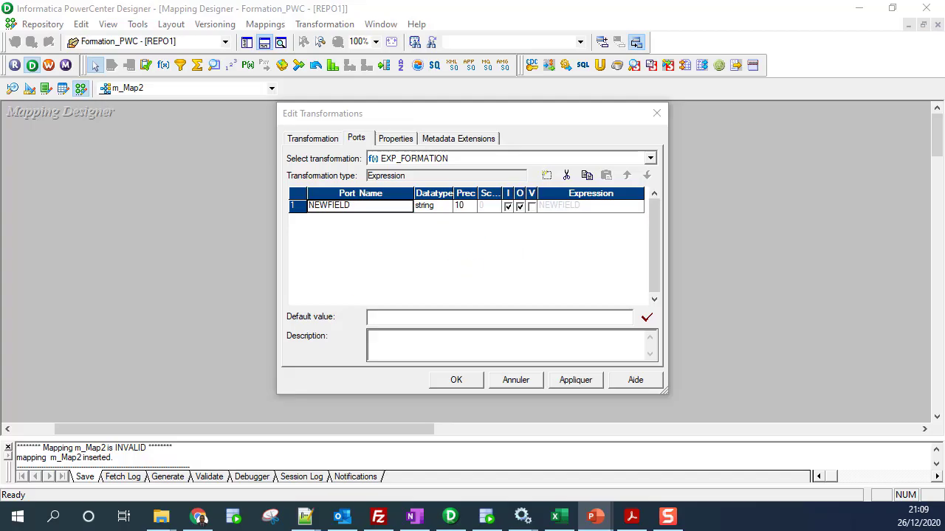
click(420, 347)
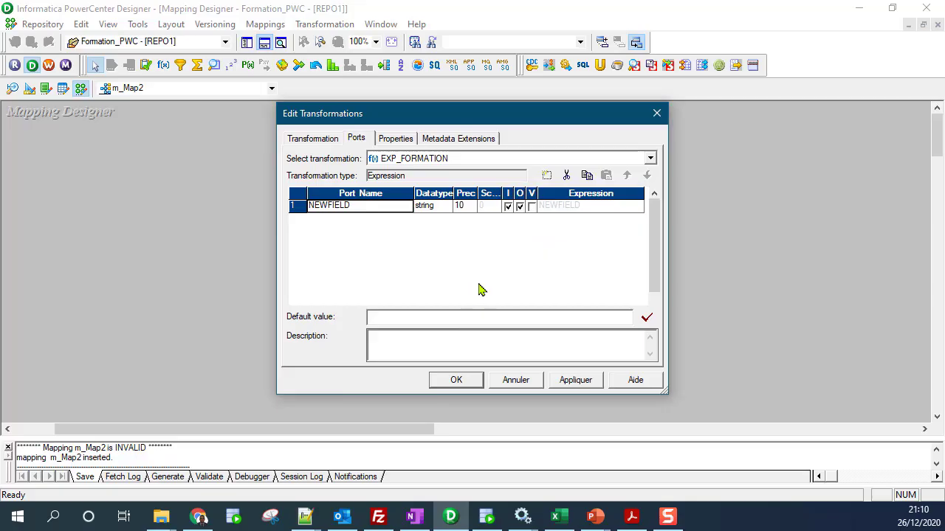
- Add a second port to EXP_FORMATION, make it output-only, and open its expression for editing
click(547, 176)
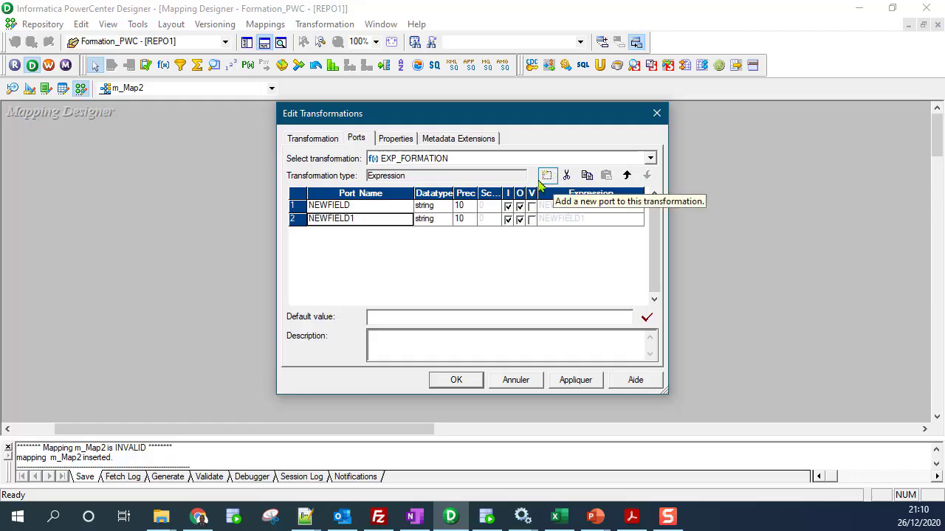
click(507, 220)
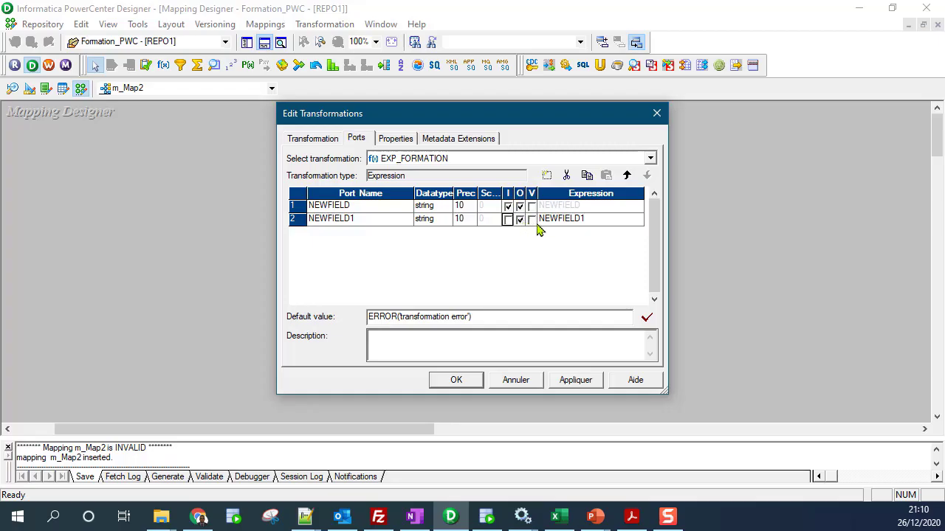
click(631, 222)
click(638, 221)
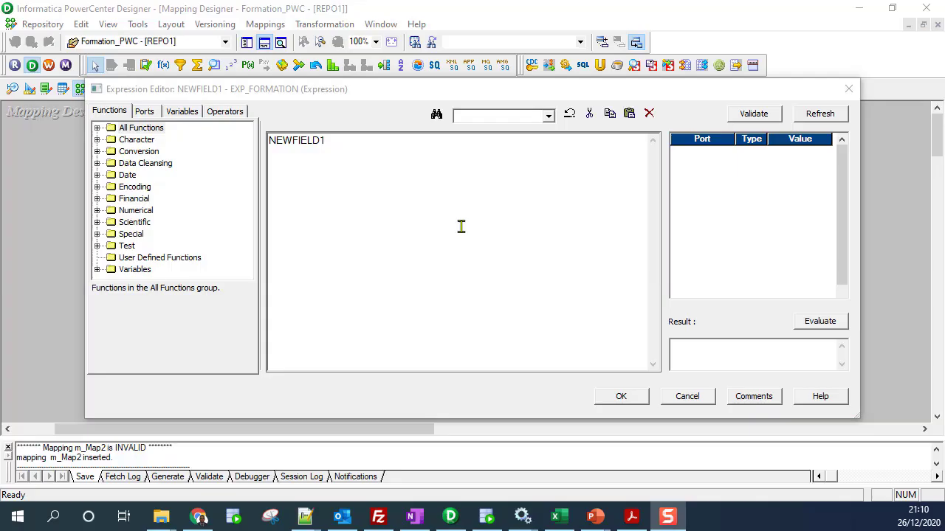
click(367, 96)
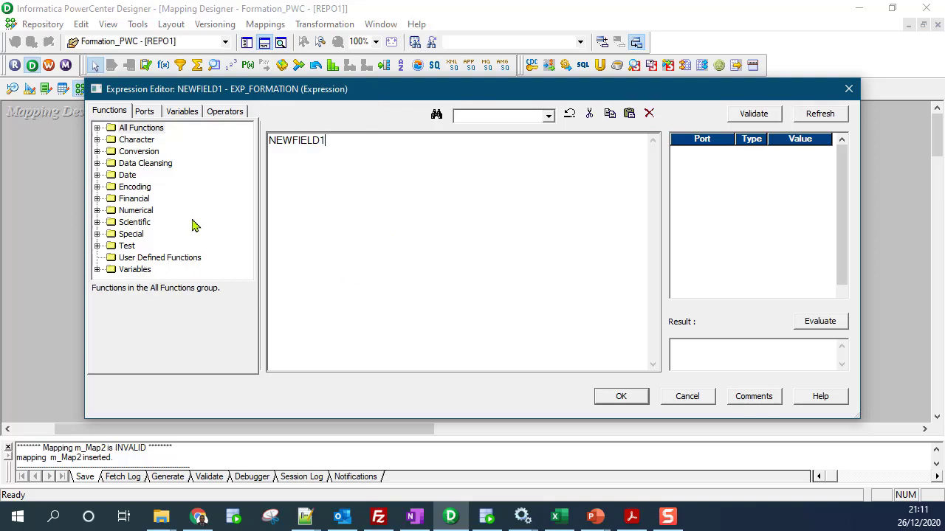
- Look through the available function categories in the Expression Editor, from Character and Conversion to Variables
click(139, 143)
click(145, 153)
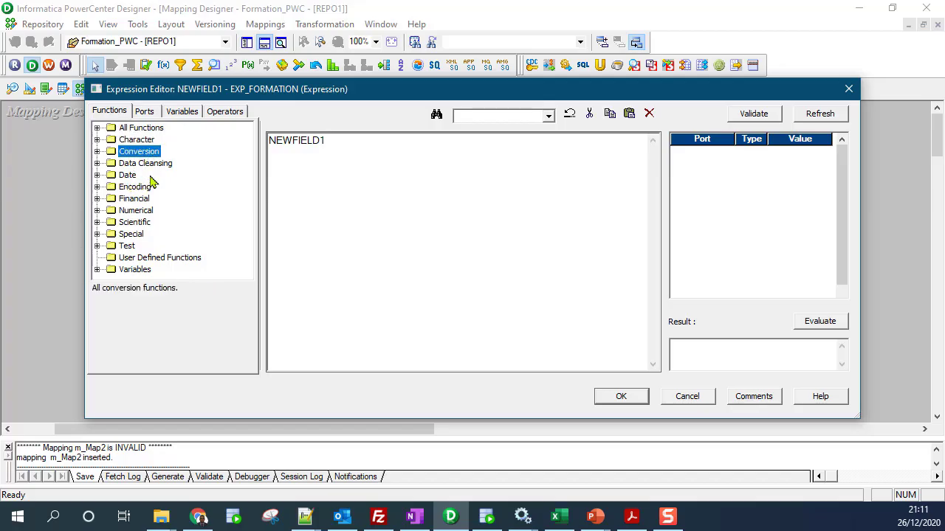
click(158, 165)
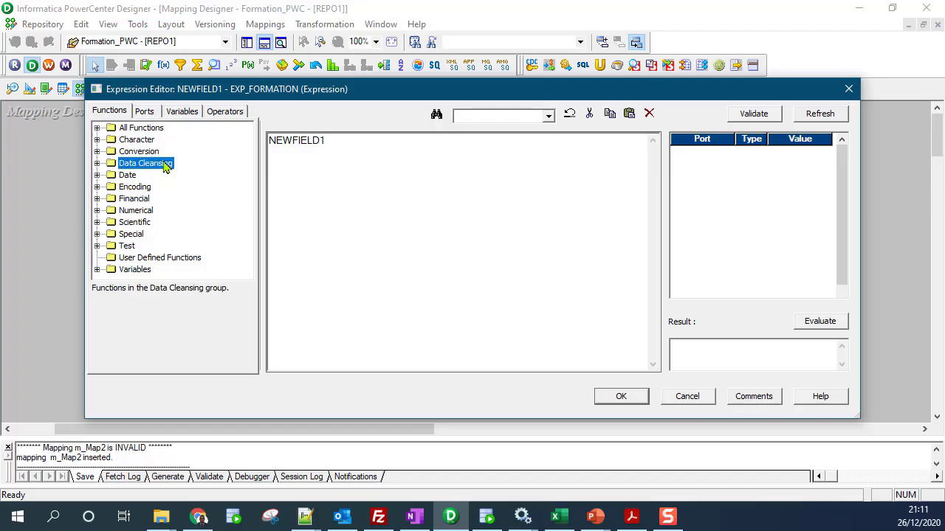
click(127, 177)
click(137, 188)
click(135, 201)
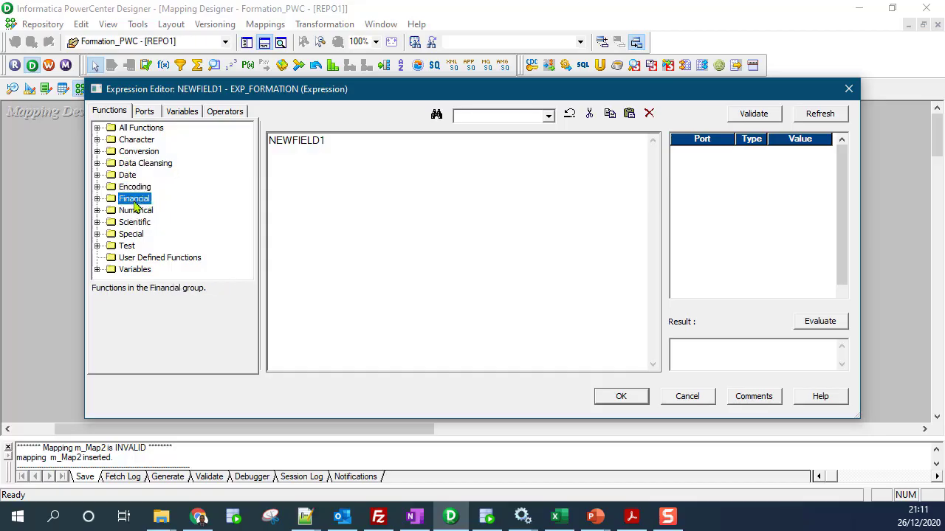
click(135, 223)
click(132, 247)
click(134, 271)
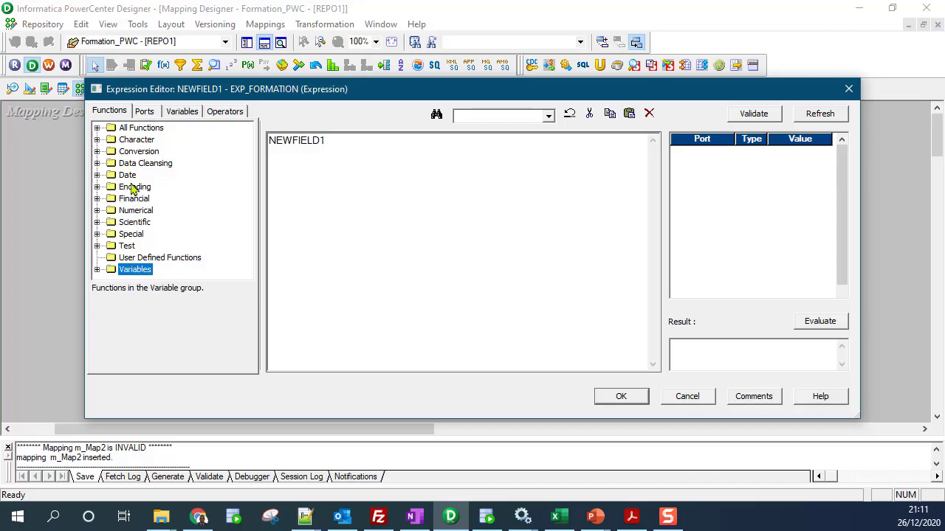
- Examine the ports of EXP_FORMATION and the mapping variables and mapping parameters available for the expression
click(147, 112)
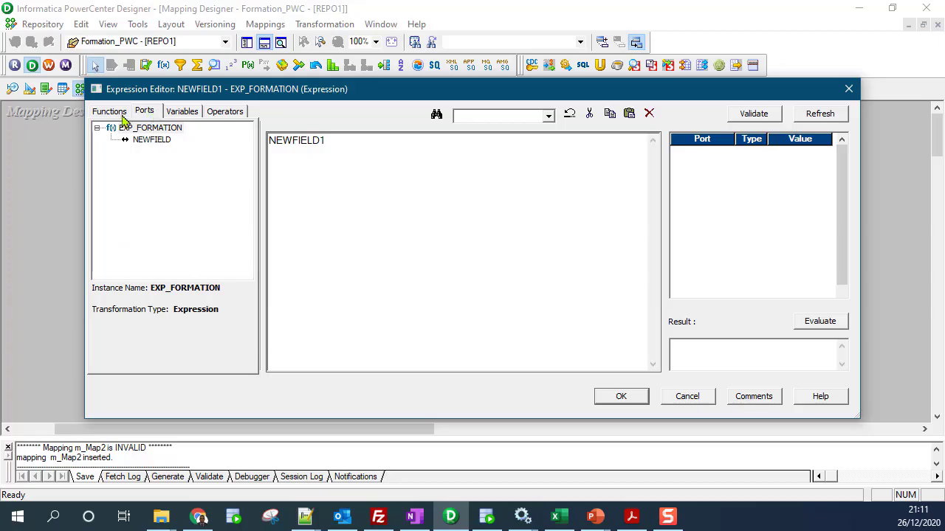
click(152, 143)
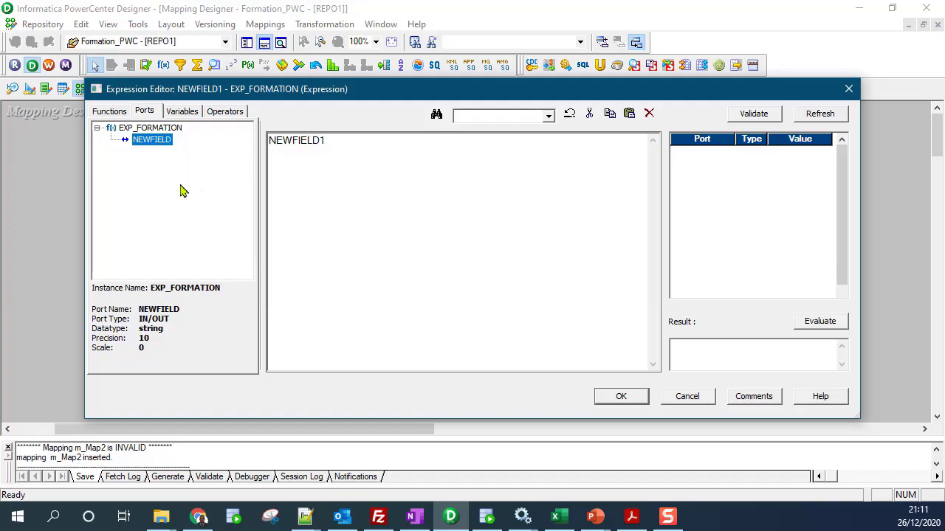
click(187, 112)
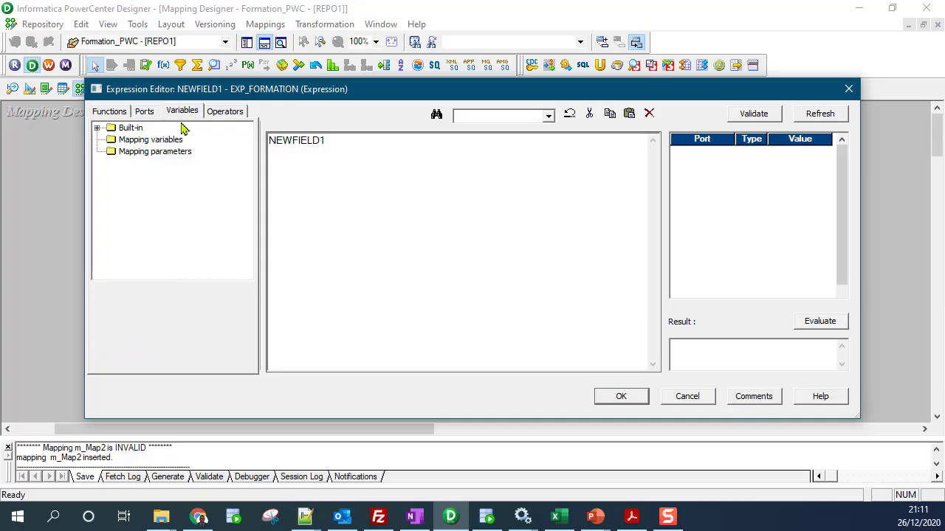
click(163, 141)
click(164, 153)
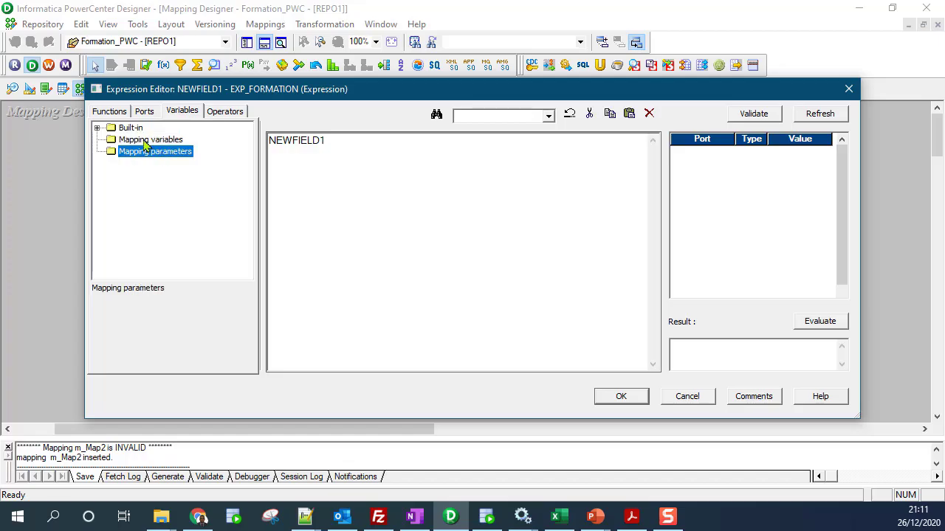
click(148, 143)
click(152, 152)
click(146, 144)
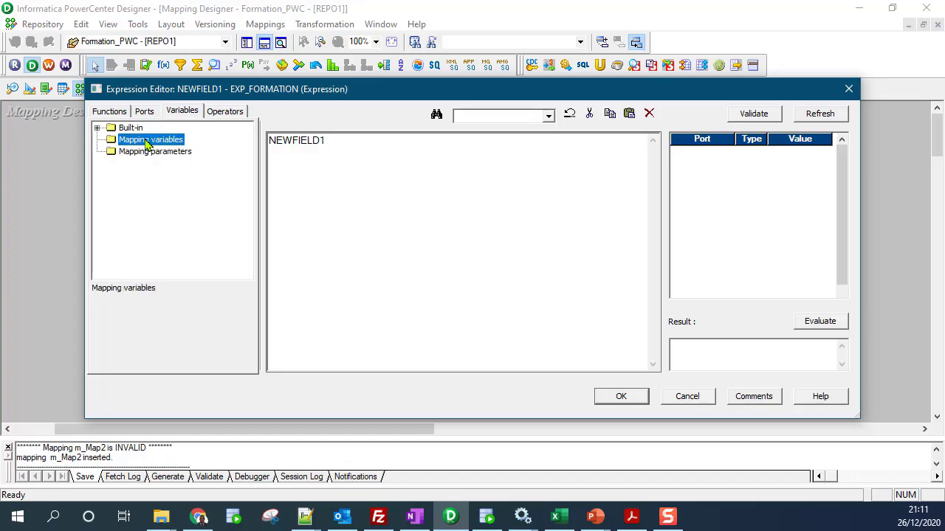
- Insert the built-in SYSDATE variable on a new line below the port name in the expression
click(97, 129)
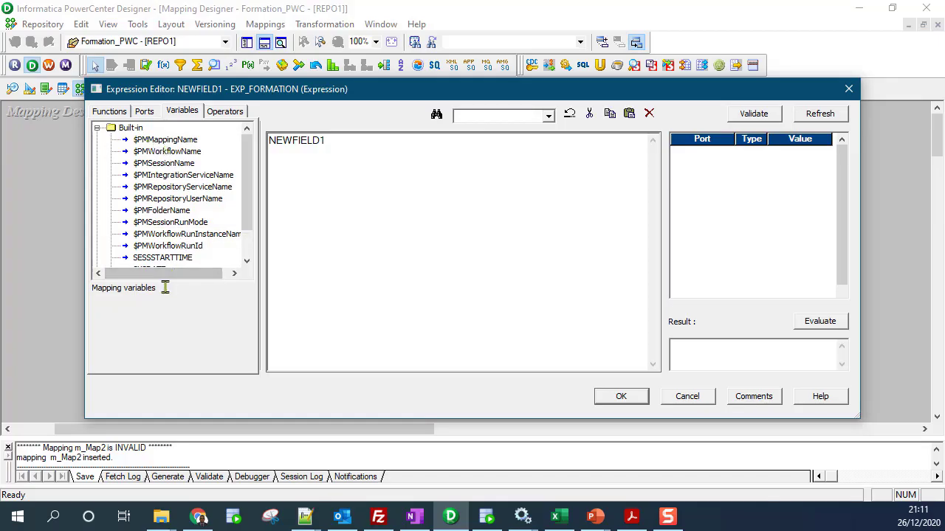
mouse_move(247, 199)
mouse_down()
mouse_move(247, 235)
mouse_move(247, 214)
mouse_up()
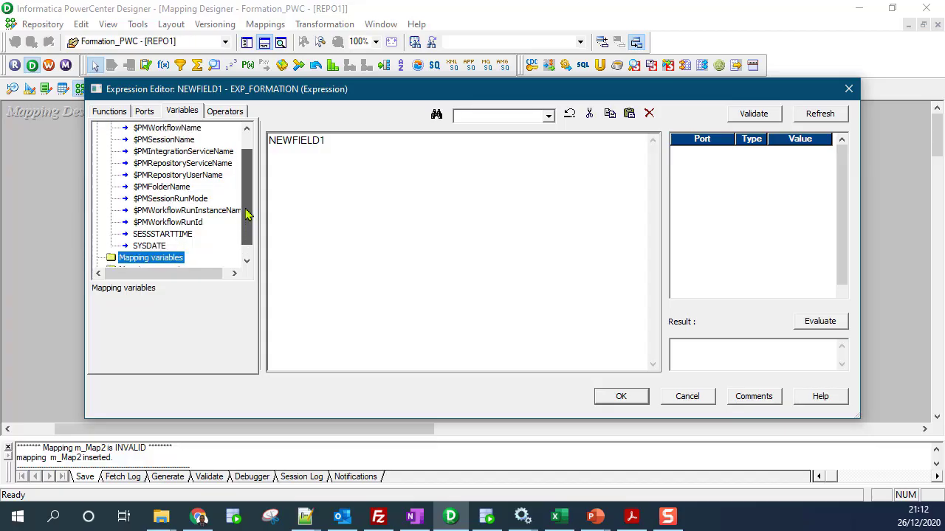
click(146, 248)
click(344, 153)
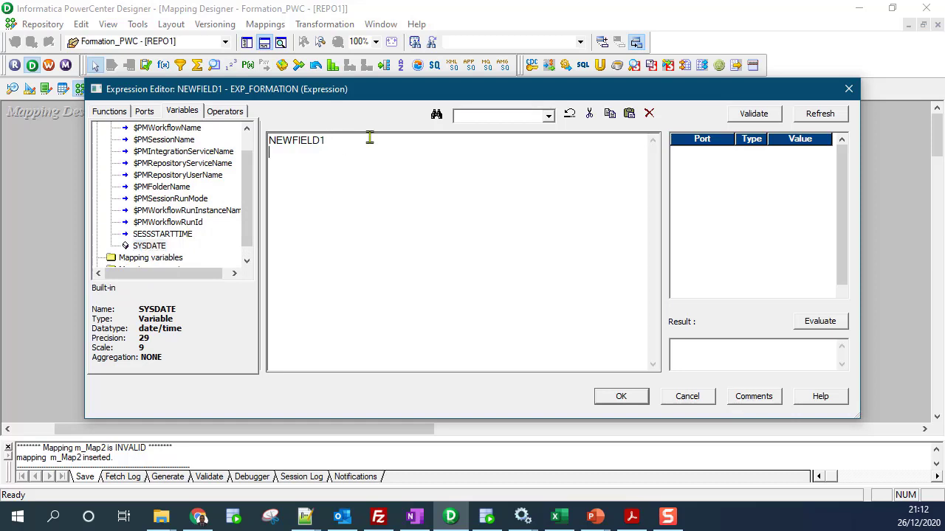
double_click(148, 246)
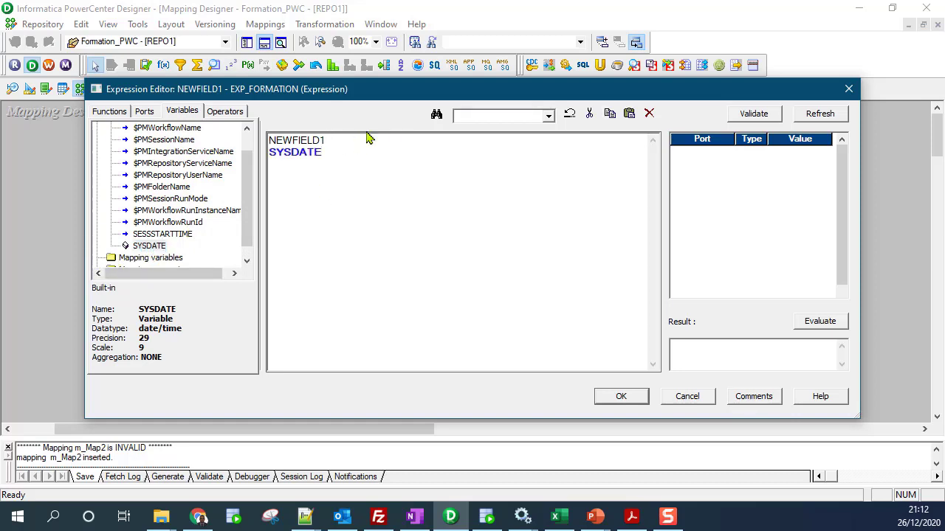
- Remove SYSDATE from the second line of the NEWFIELD1 expression
double_click(344, 153)
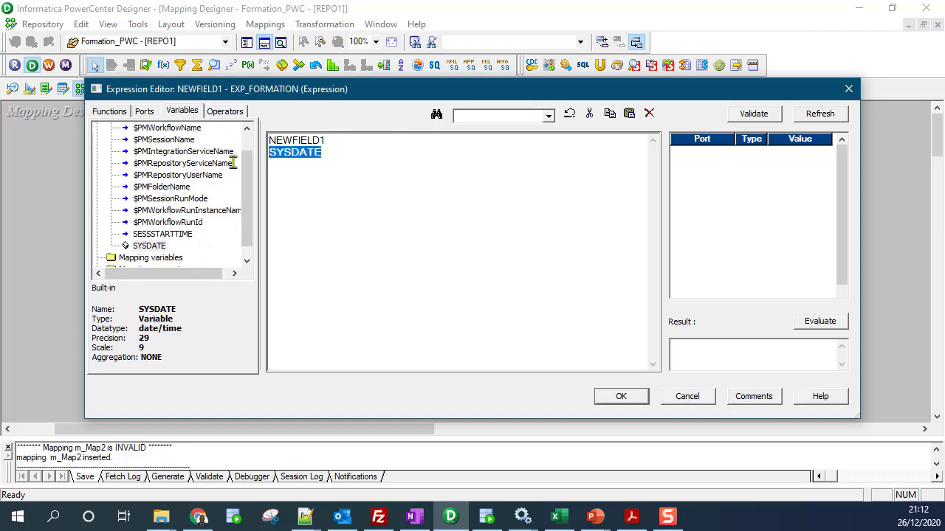
click(320, 152)
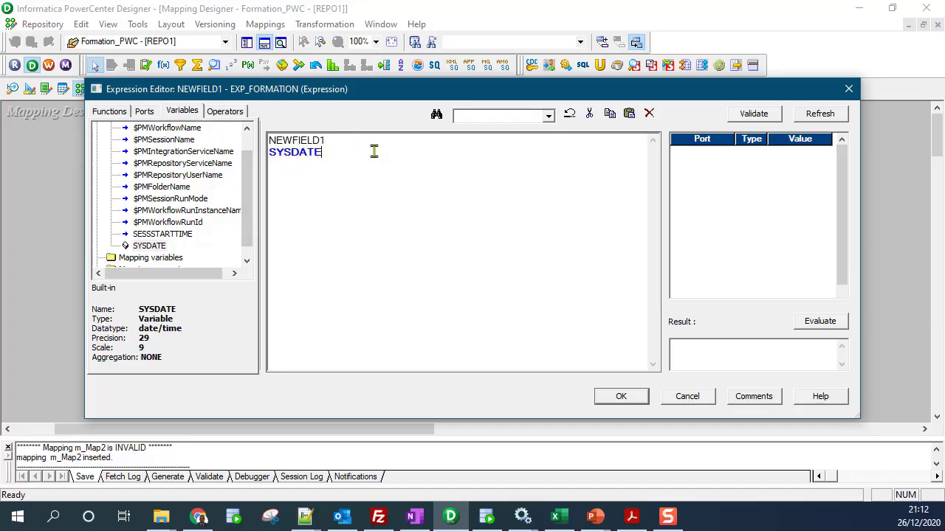
drag(330, 152, 269, 152)
key(Delete)
- Replace the port name in the NEWFIELD1 expression with the Concat function from the Character category
click(111, 114)
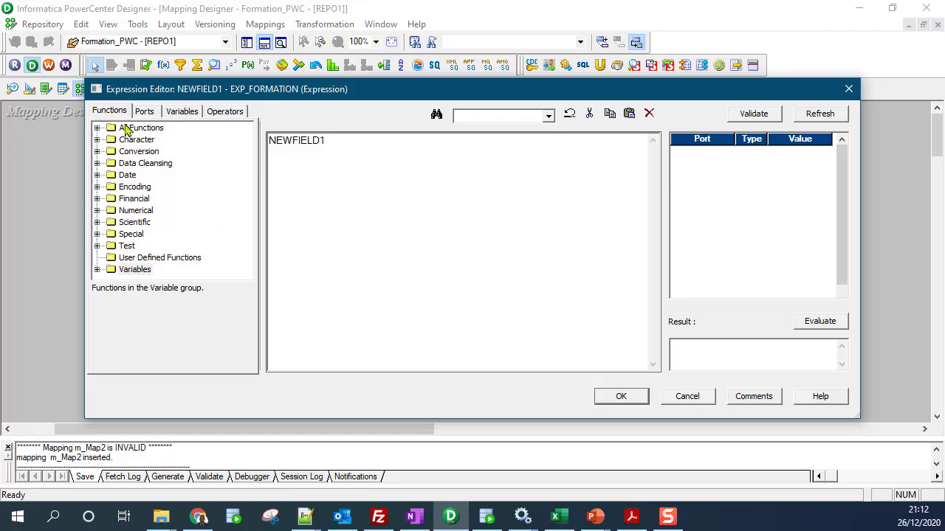
click(97, 144)
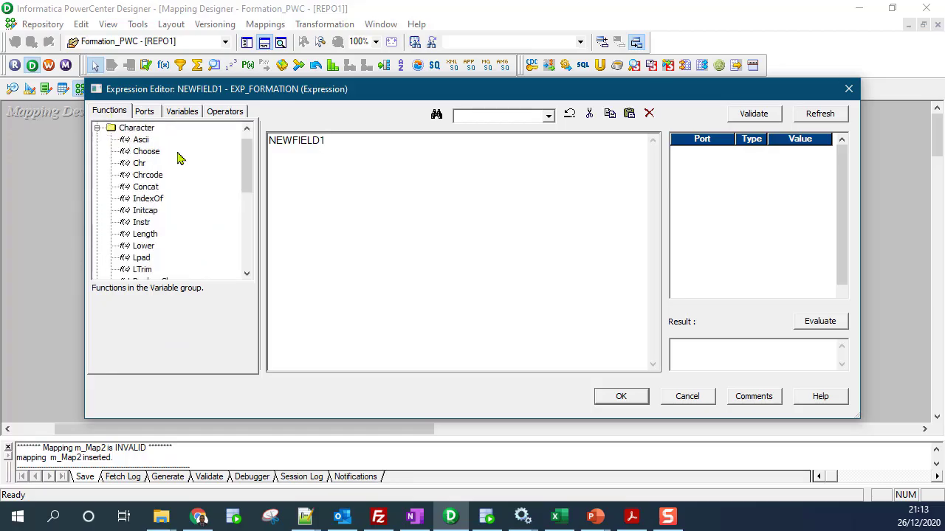
click(147, 189)
click(334, 150)
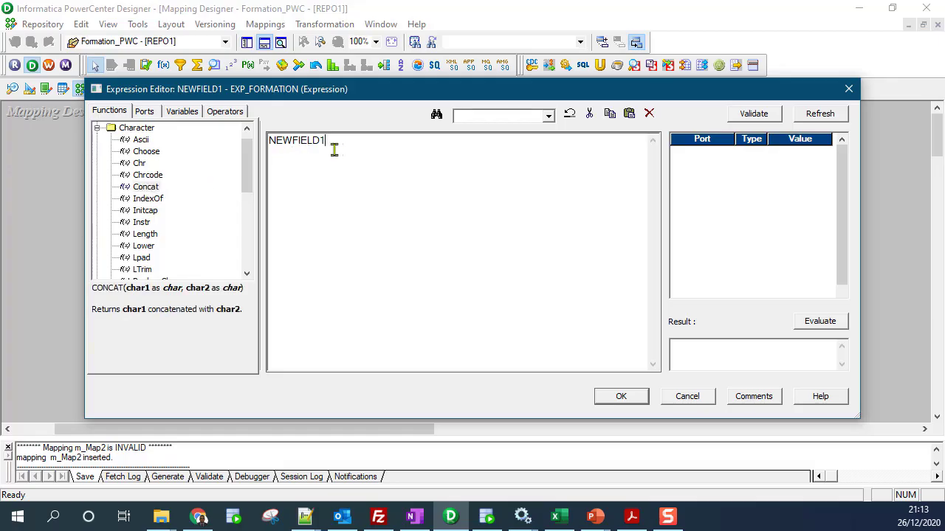
drag(334, 150, 239, 153)
key(Delete)
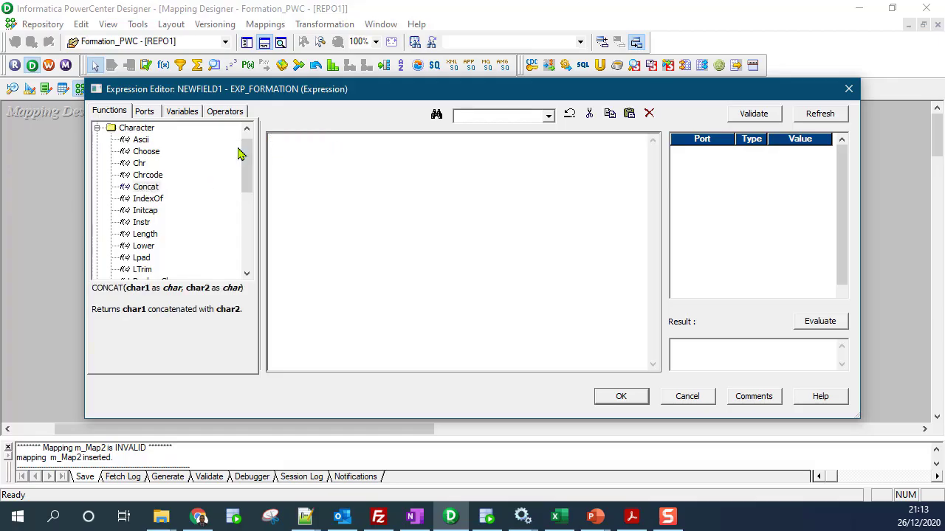
double_click(148, 189)
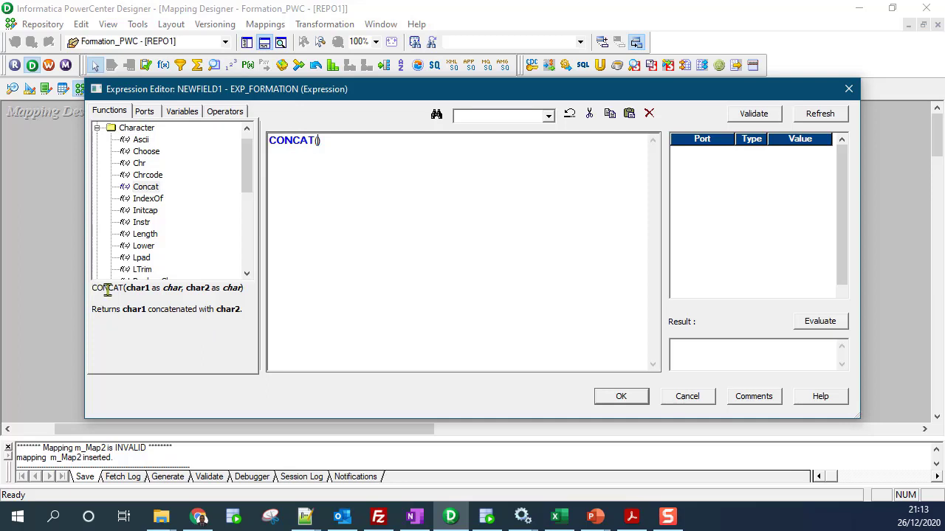
- Validate the CONCAT() call without arguments and discard the expression edit
drag(129, 291, 231, 293)
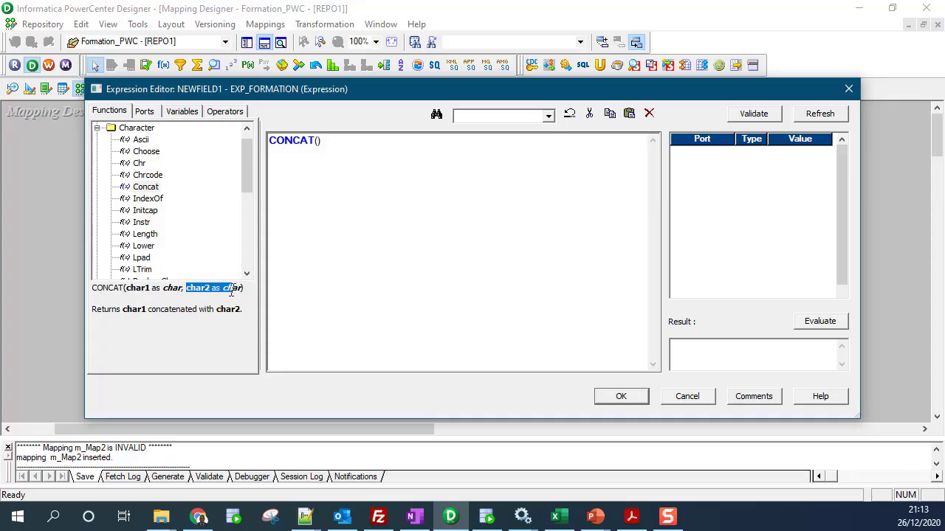
click(103, 310)
click(401, 177)
click(754, 114)
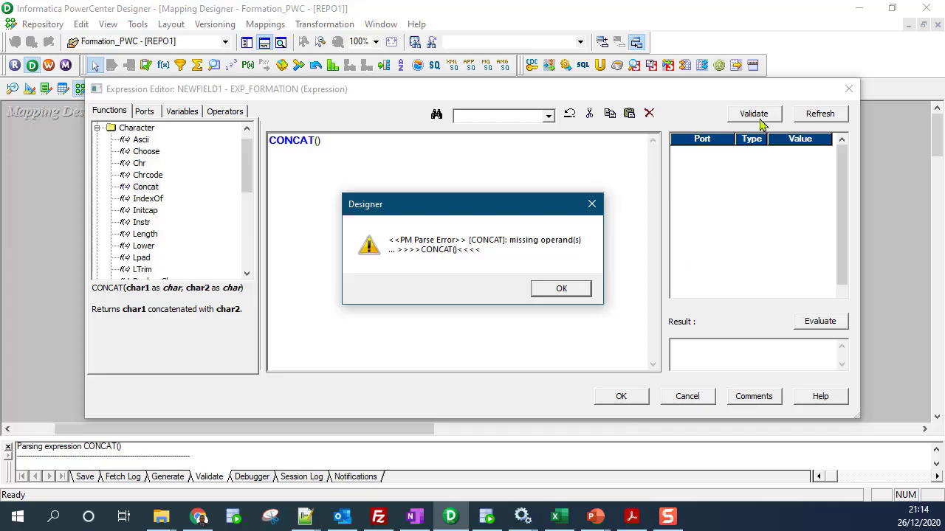
click(563, 289)
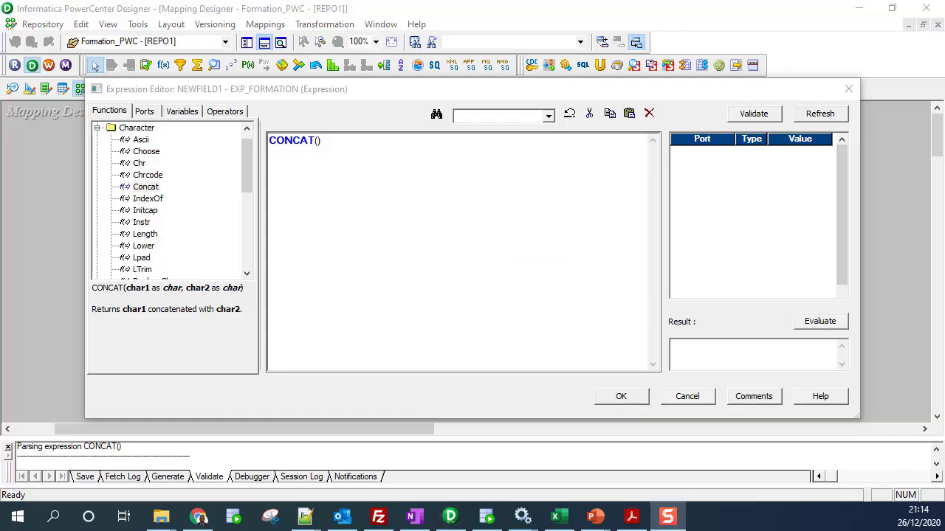
click(701, 405)
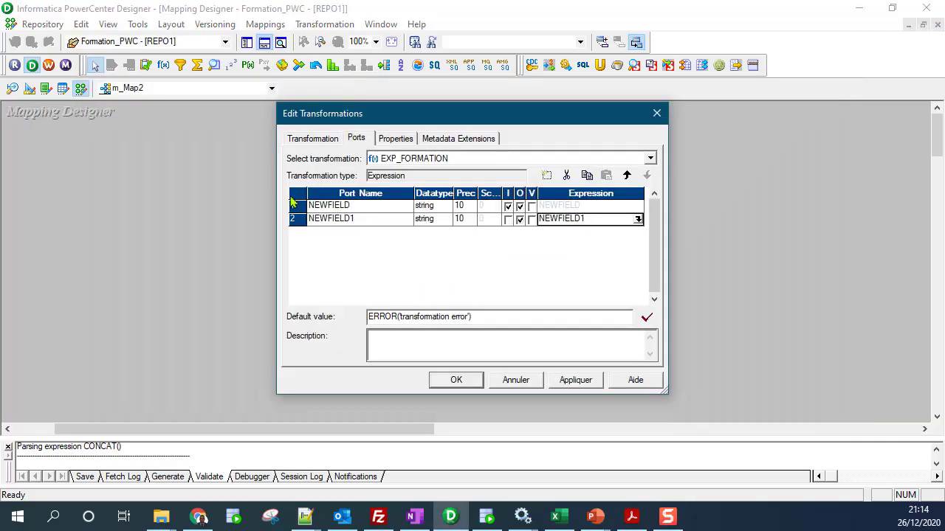
- Add two ports below NEWFIELD in EXP_FORMATION and name them Nom and Prenom
click(332, 205)
click(547, 175)
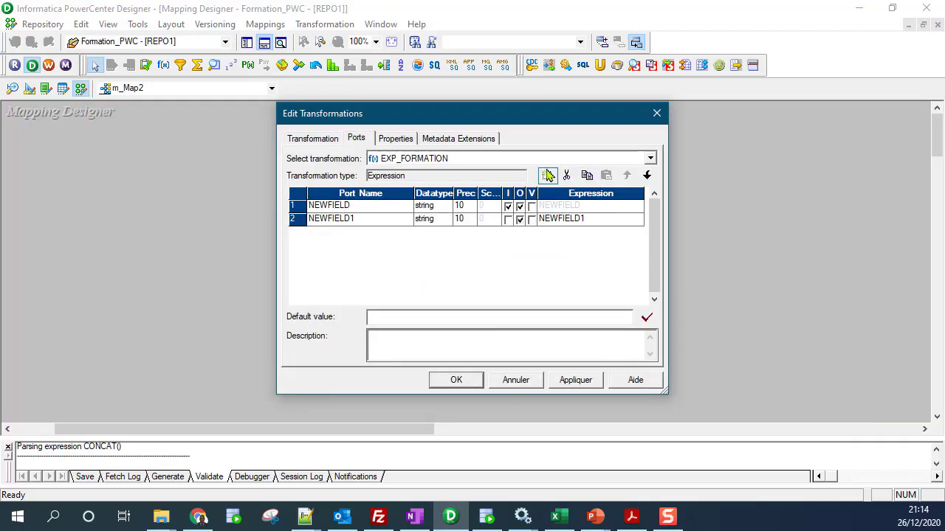
click(547, 175)
click(343, 218)
double_click(344, 218)
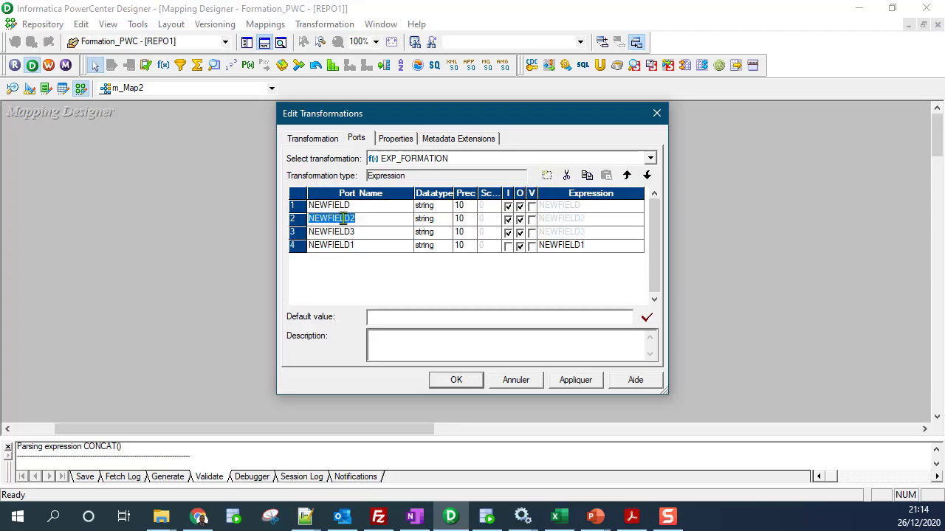
text(Nom)
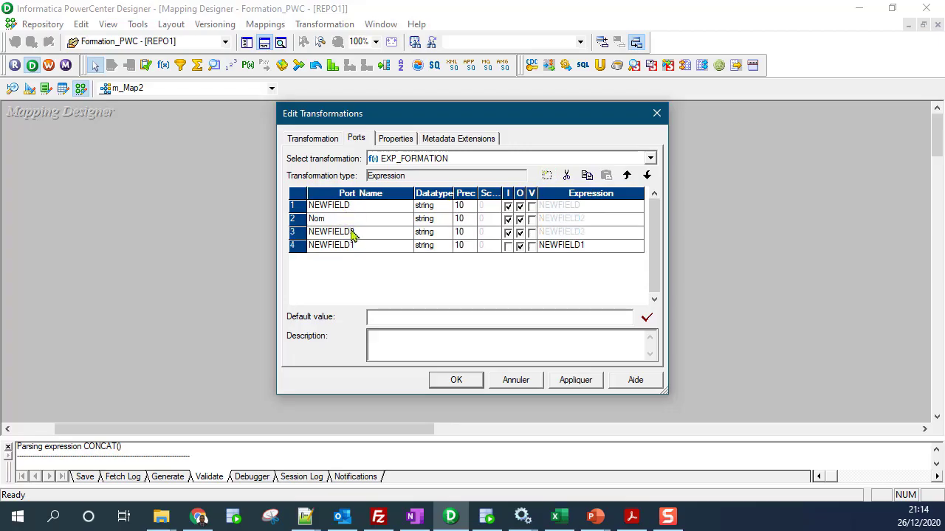
double_click(354, 231)
text(Prenom)
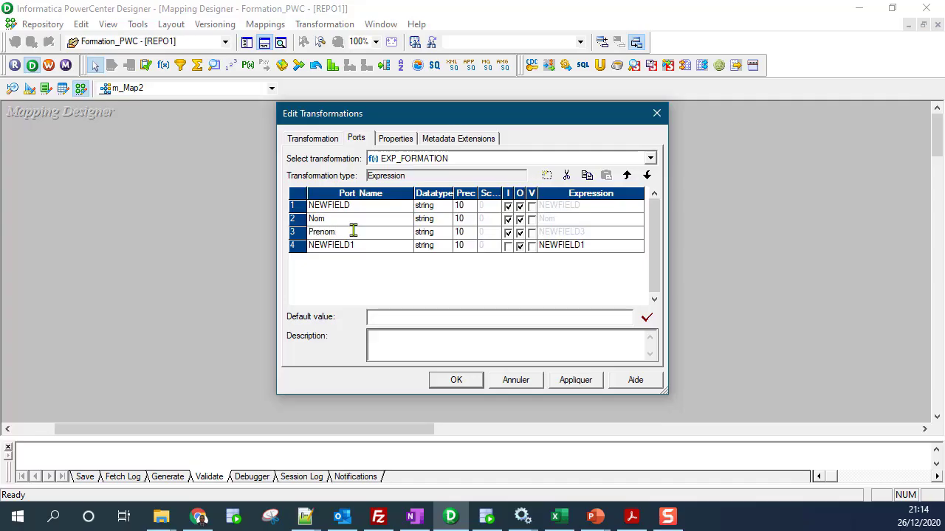
key(Tab)
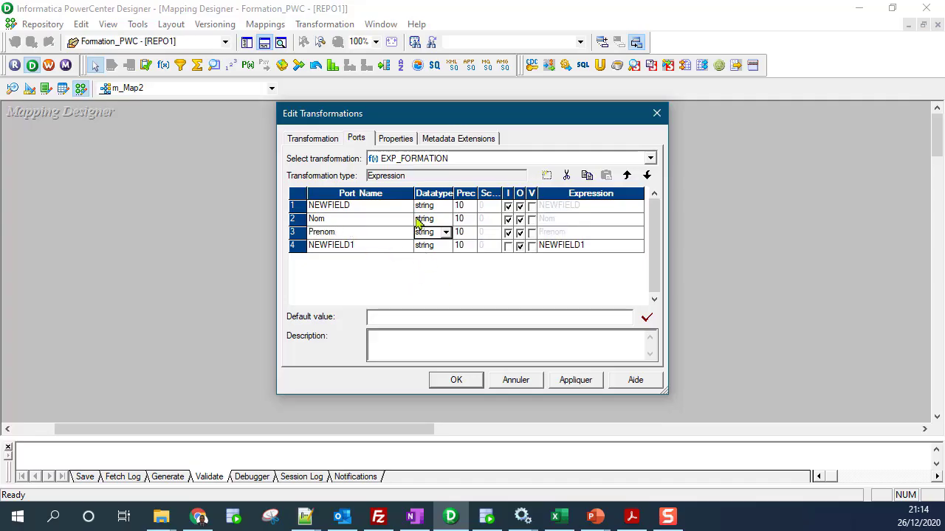
- Rename the output-only port NEWFIELD1 as Concat
click(336, 246)
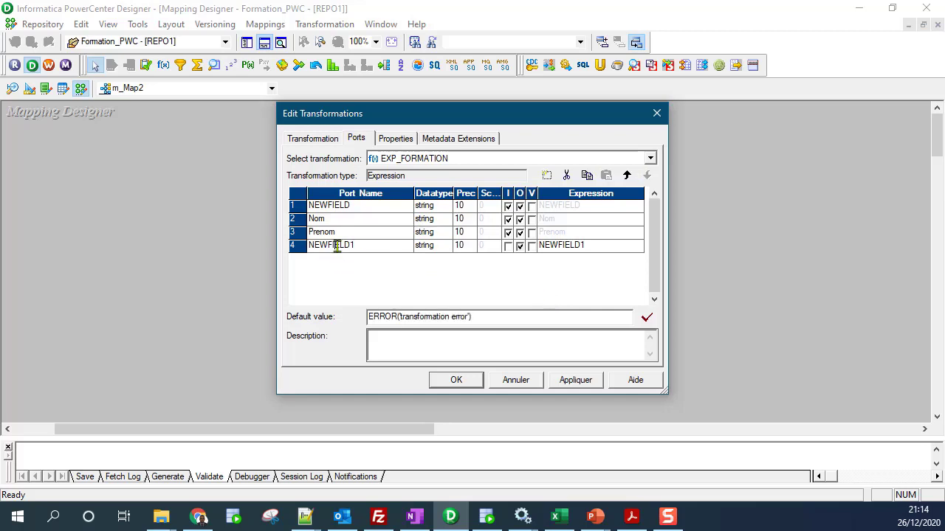
click(336, 245)
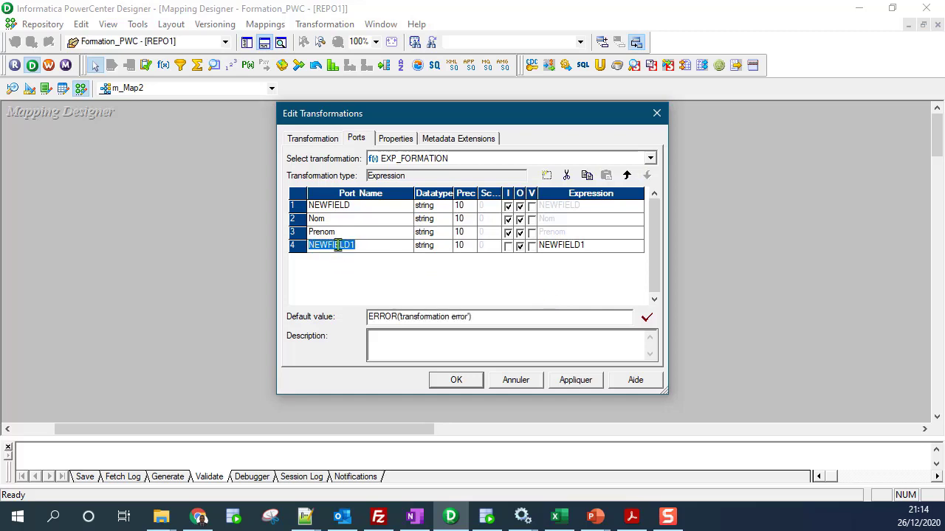
text(Concat)
- Open the Concat port's expression and replace its content with the Concat function from the Character category
click(635, 246)
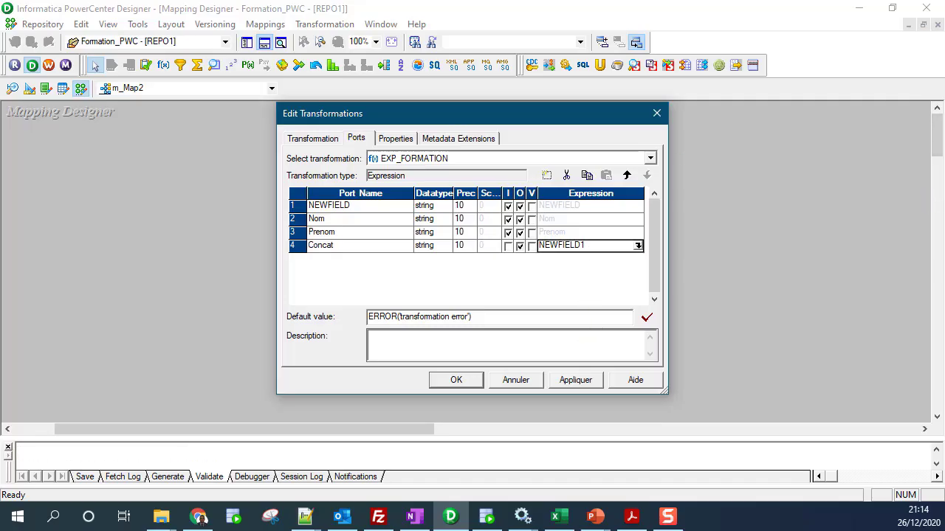
click(638, 246)
drag(344, 141, 239, 134)
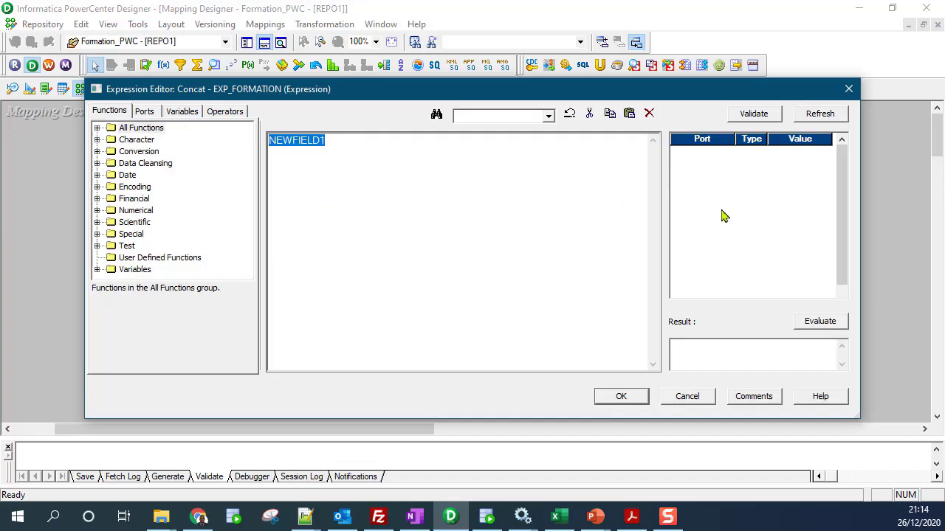
key(Delete)
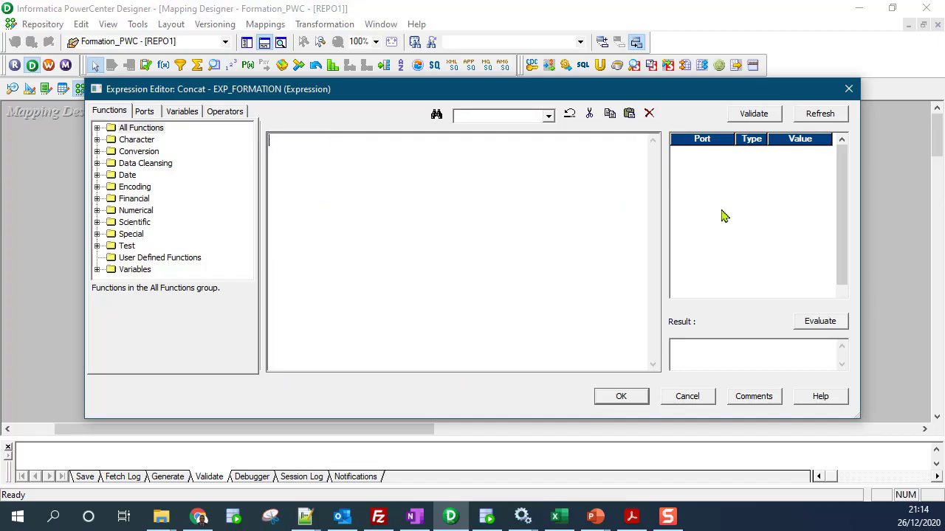
double_click(129, 139)
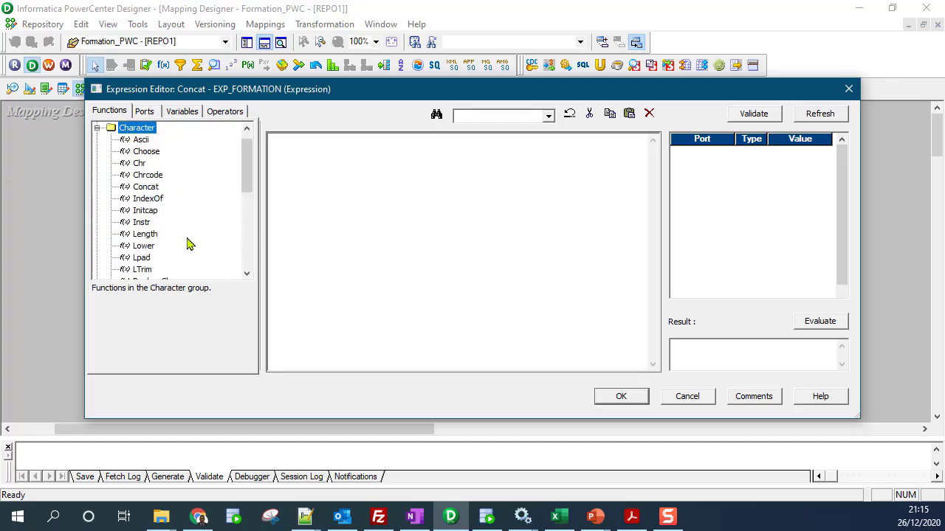
double_click(139, 188)
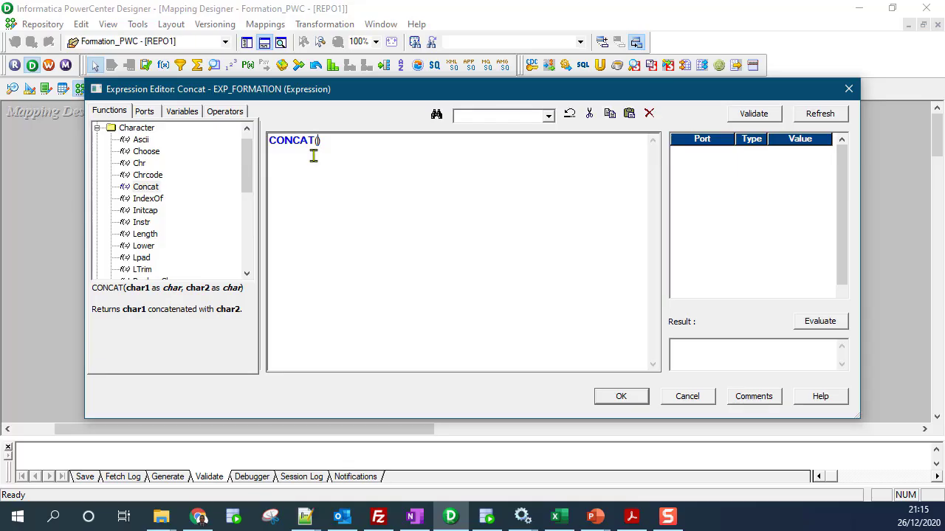
- Insert the ports Nom and Prenom as the two comma-separated arguments of CONCAT
click(144, 113)
double_click(141, 152)
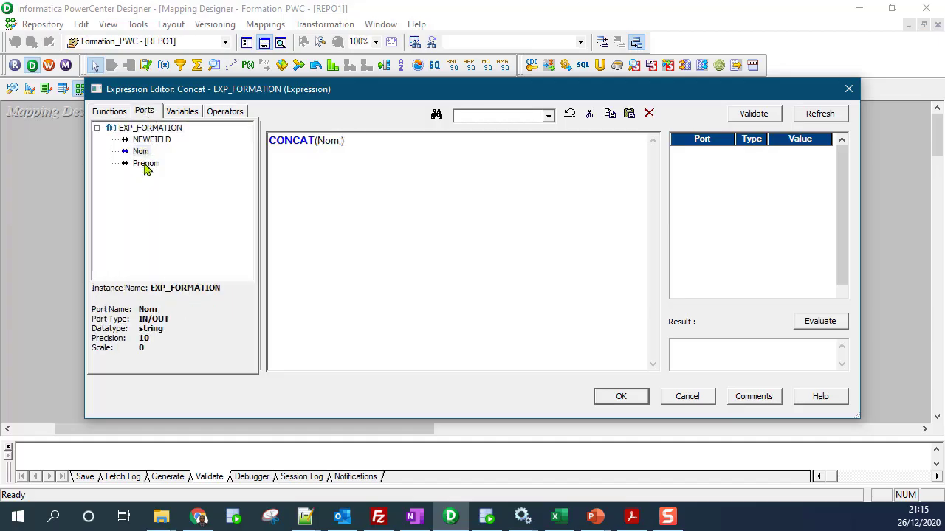
double_click(145, 165)
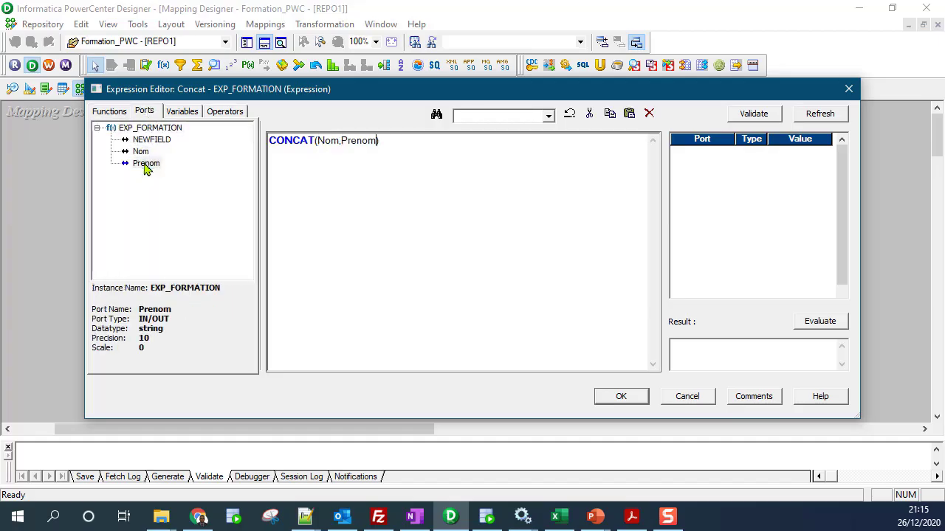
drag(317, 141, 377, 141)
click(341, 140)
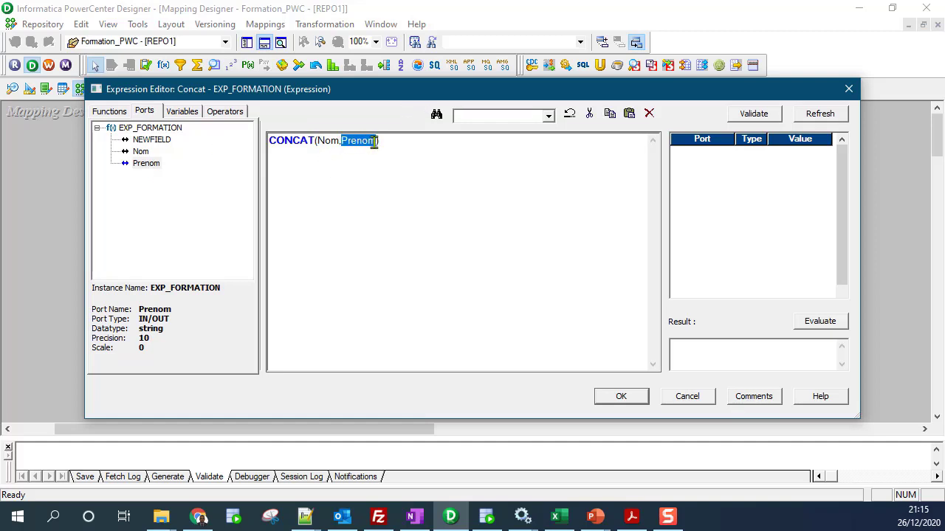
click(317, 141)
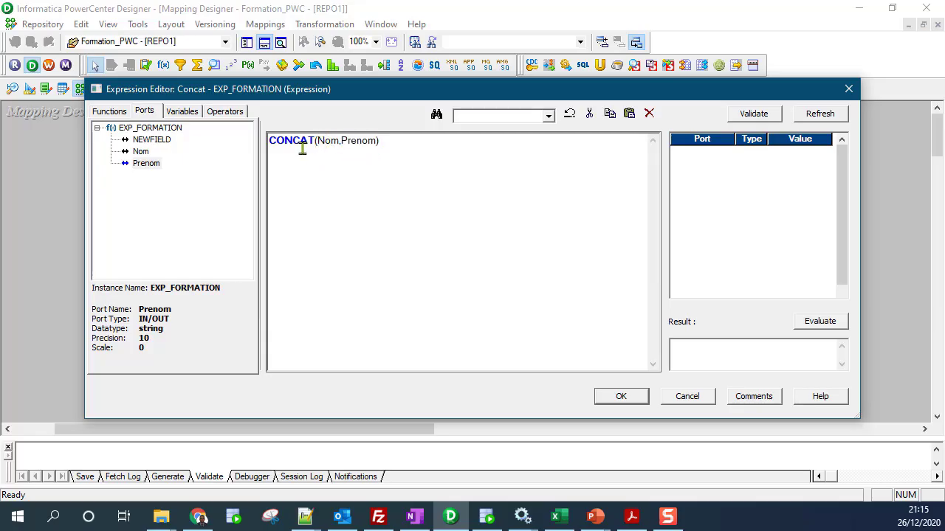
- Nest a second CONCAT as the first argument, joining Nom with a double-quoted space: CONCAT(CONCAT(Nom," "),Prenom)
double_click(302, 141)
key(ctrl+c)
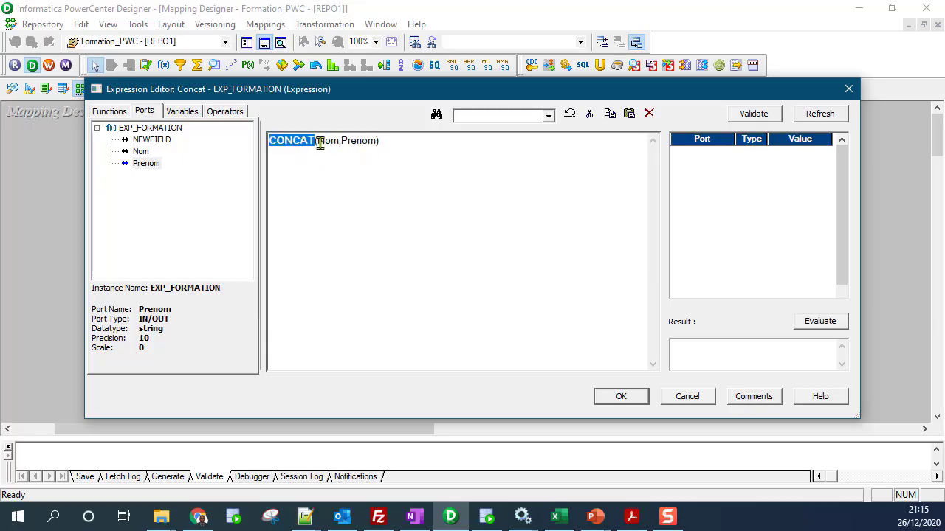
click(317, 141)
key(ctrl+v)
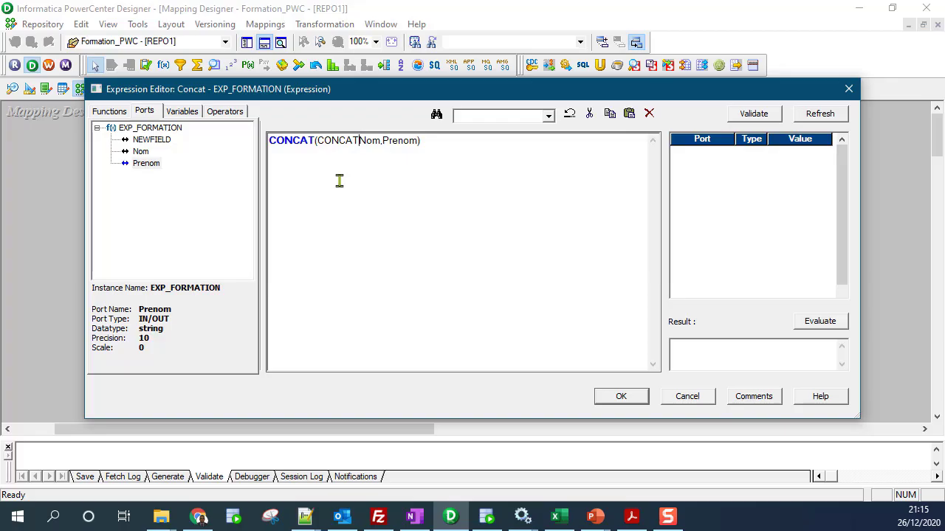
text((Nom)
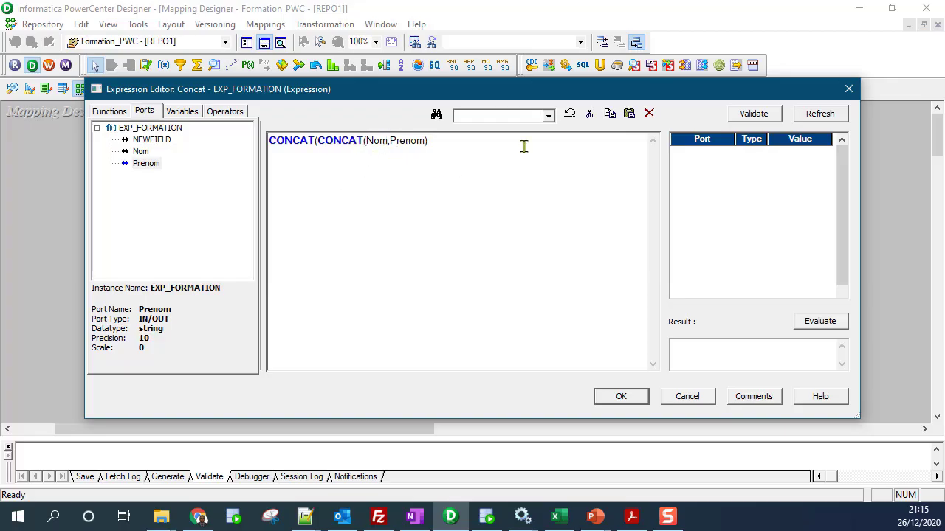
text(," "),)
- Replace the double-quoted space in the inner CONCAT with a single-quoted space ' '
drag(318, 141, 403, 142)
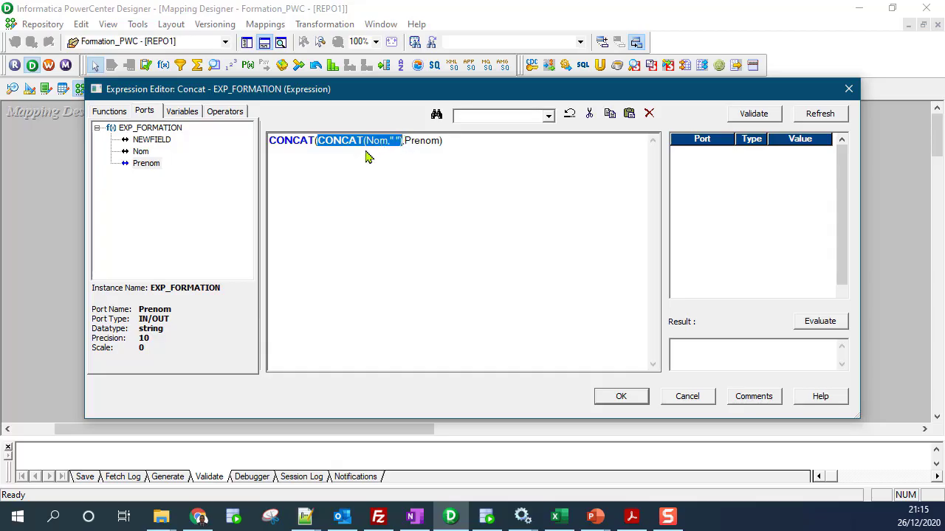
click(405, 144)
click(391, 140)
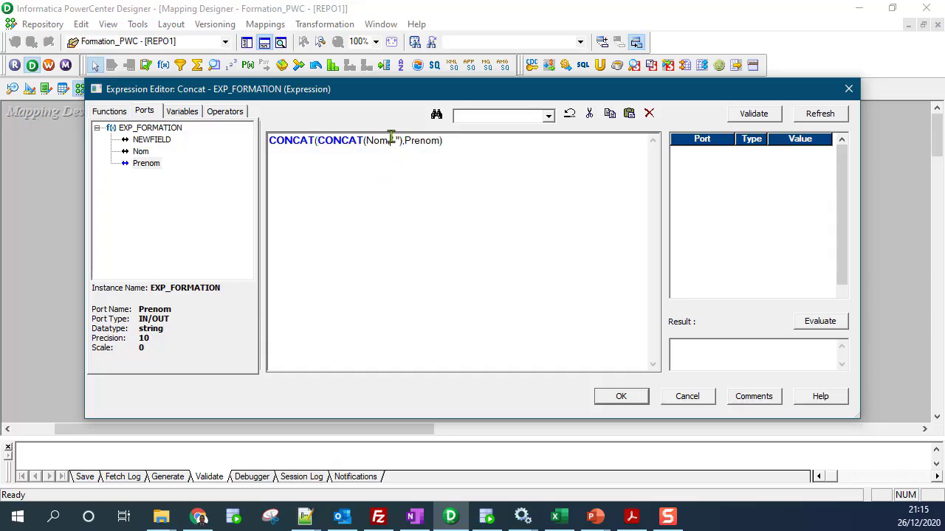
key(Delete)
key(Delete)
key(Delete)
text(' ')
- Validate the nested CONCAT expression and accept it for the Concat port
click(753, 113)
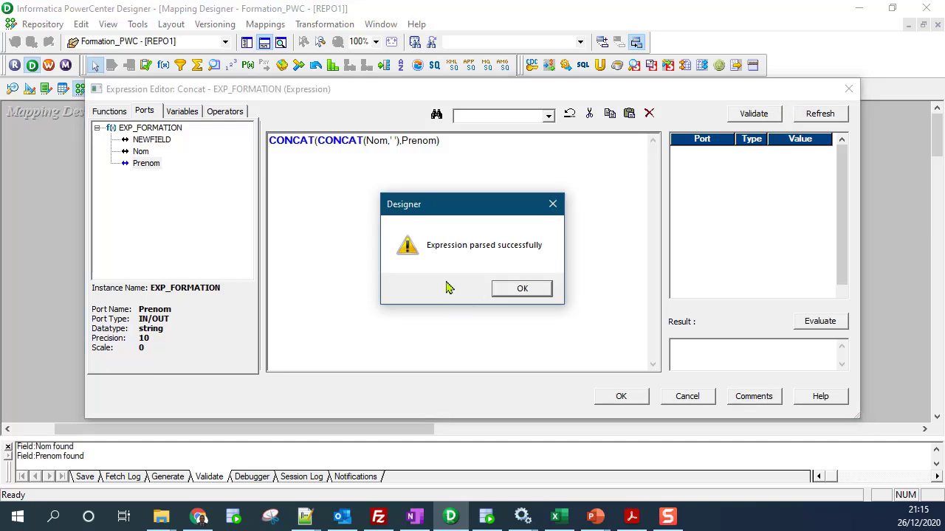
click(508, 289)
click(617, 399)
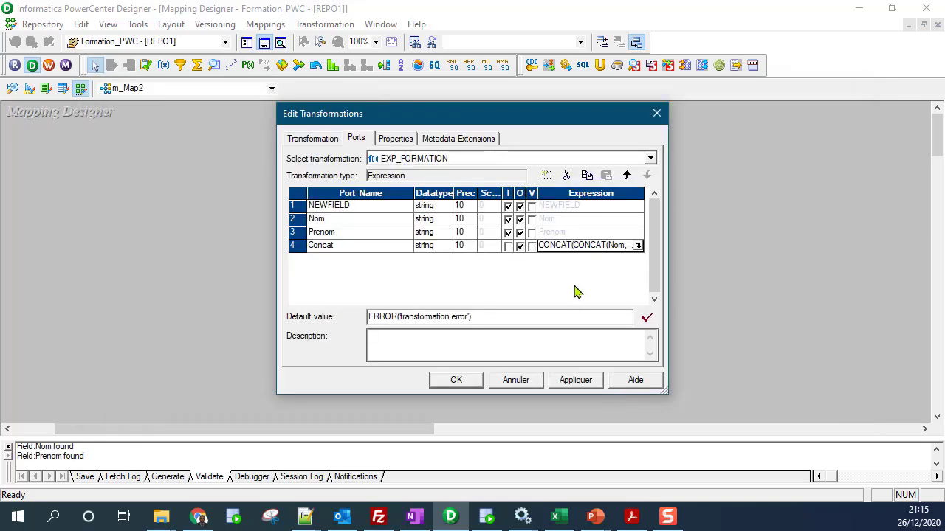
click(333, 231)
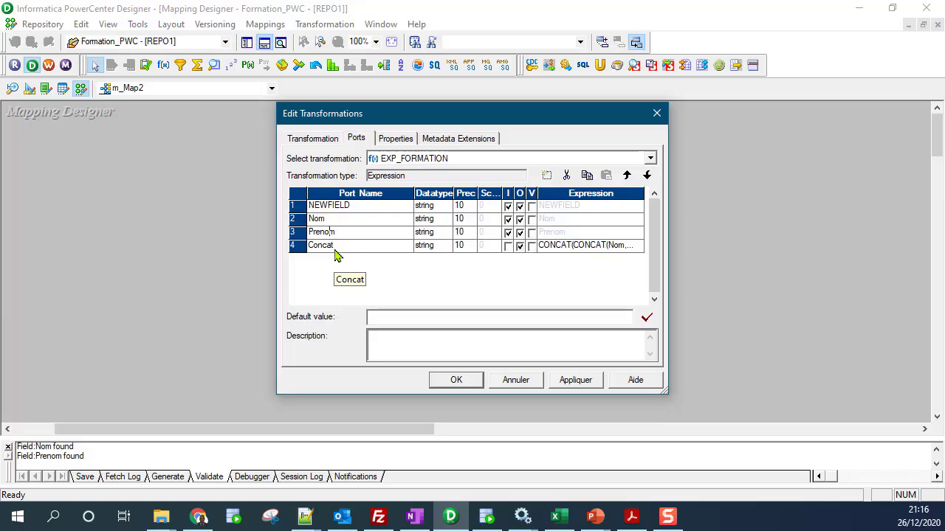
- Apply the port changes to EXP_FORMATION, close its editor and check the Nom, Prenom and Concat ports in the mapping
click(567, 381)
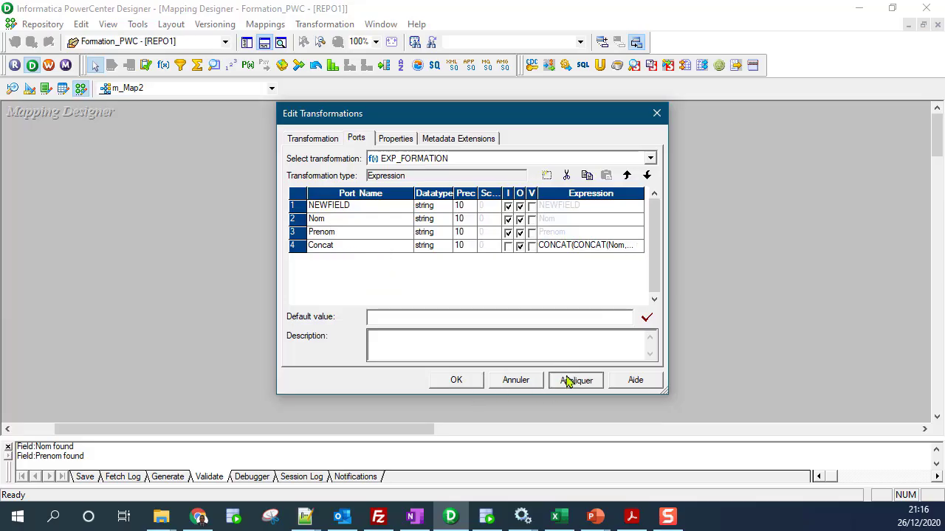
click(476, 381)
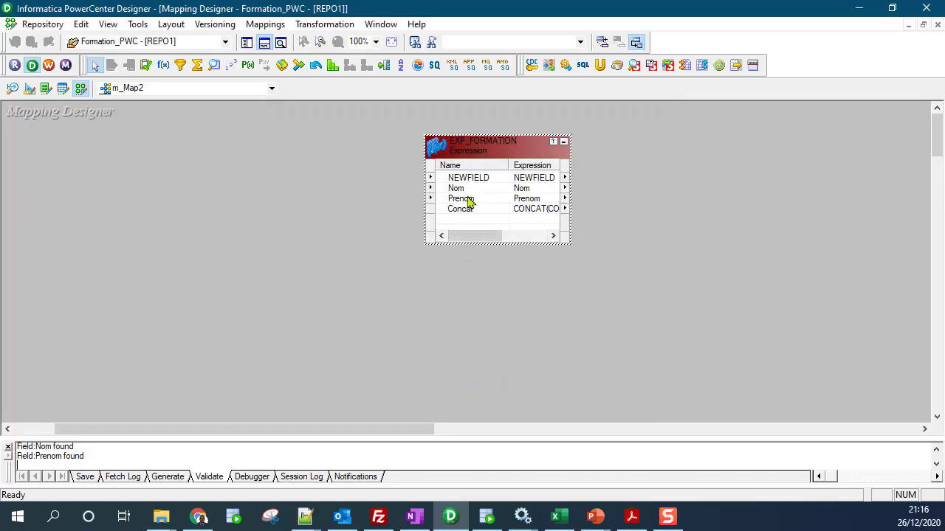
click(456, 189)
click(465, 198)
click(466, 209)
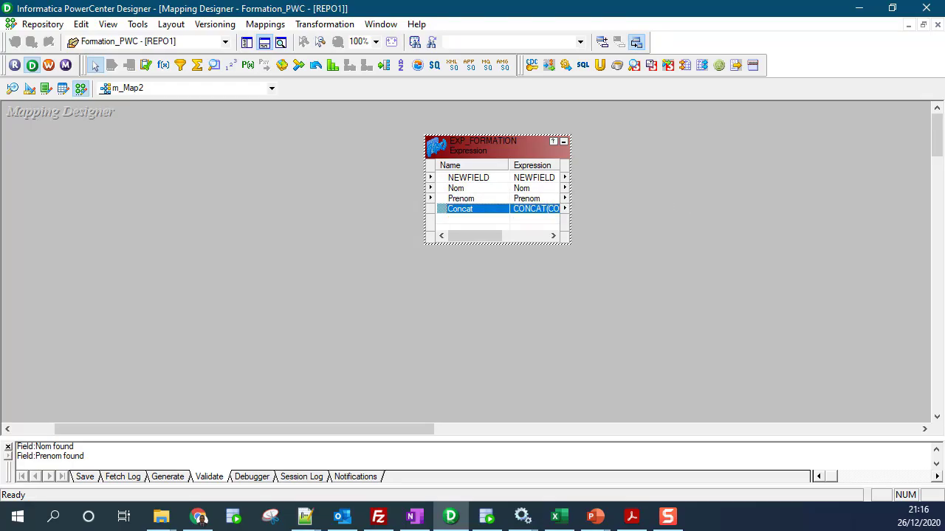
- Reopen the ports of EXP_FORMATION, review the expression of the Concat port and close the editor
key(alt+Tab)
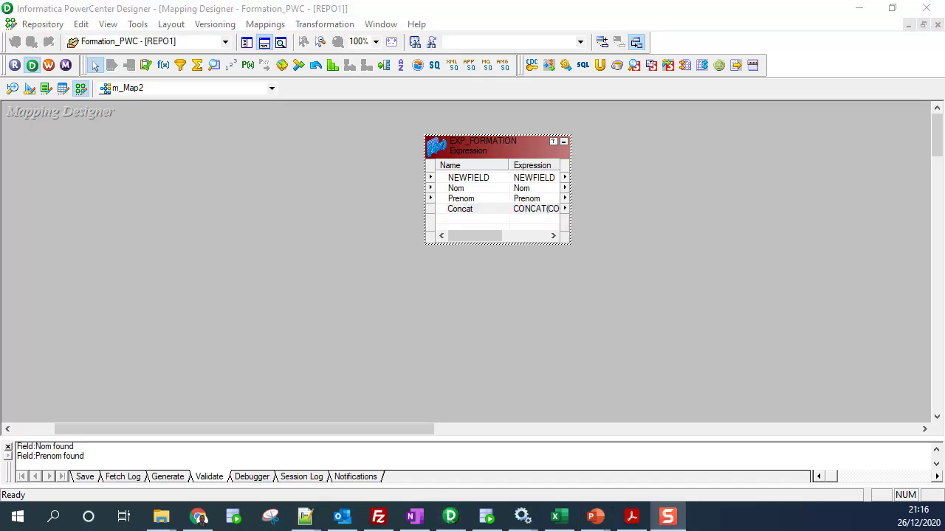
double_click(492, 154)
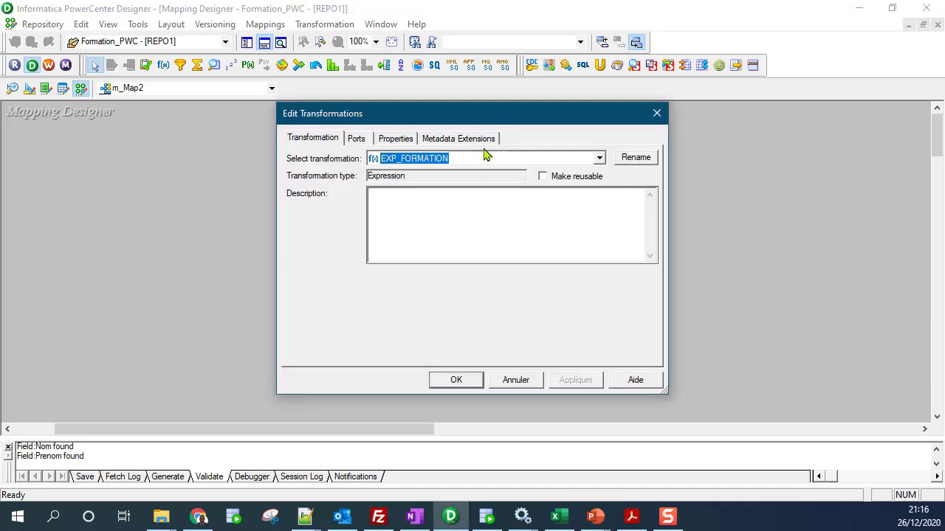
click(357, 138)
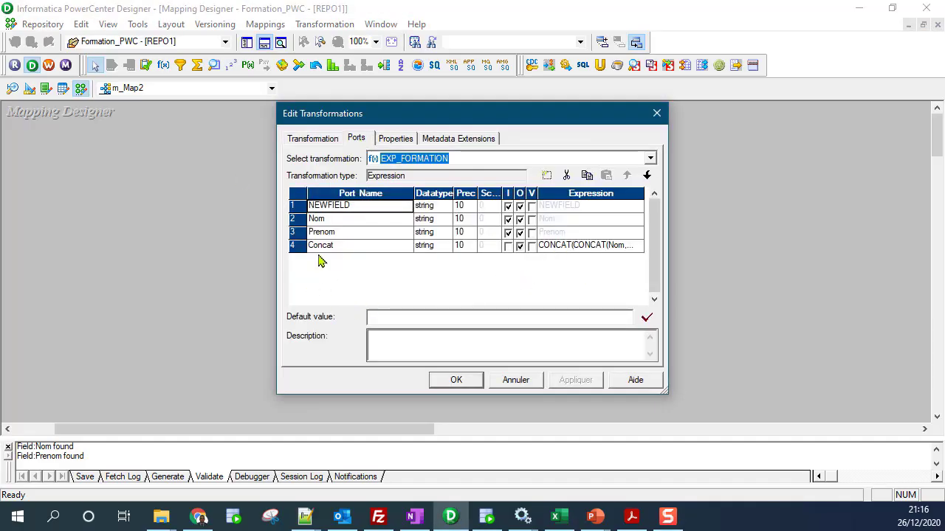
click(593, 245)
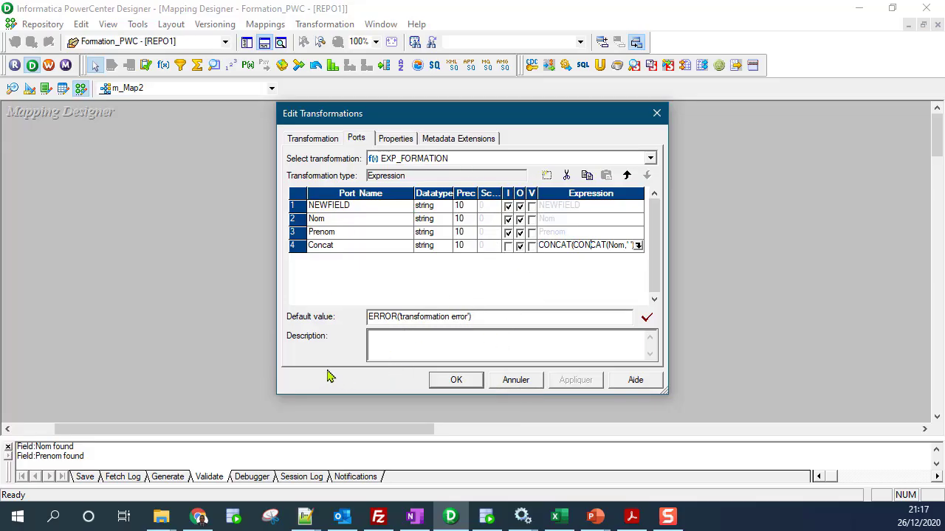
click(465, 382)
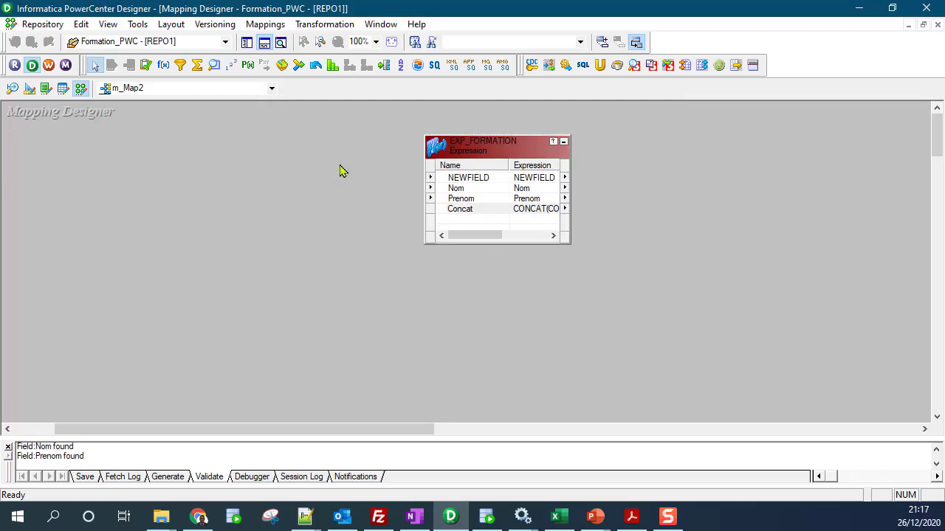